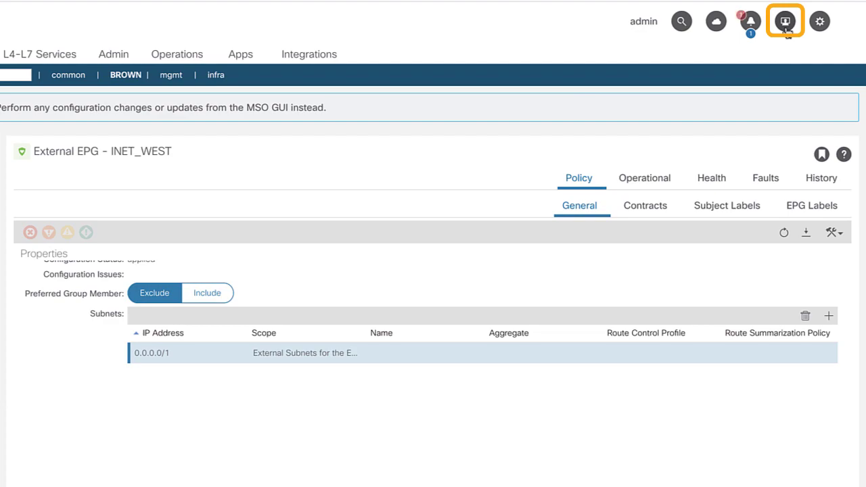
Open the interface settings for the logged-in account
click(785, 23)
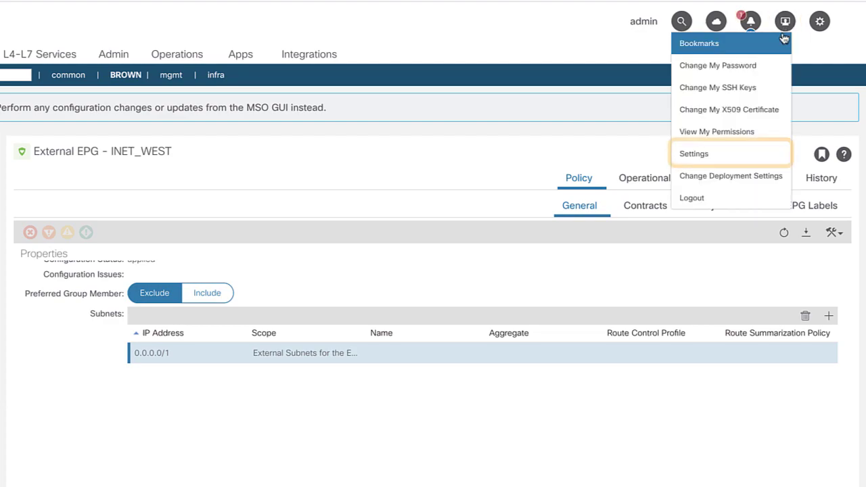
click(722, 159)
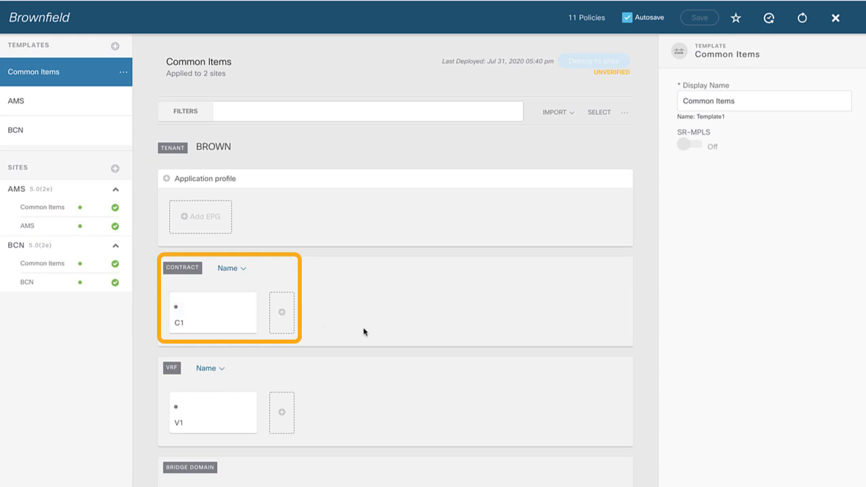
Examine the objects defined in the Common Items template and then those in the AMS template, from EPGs and contracts down to L3Outs
scroll(363, 331, down, 1)
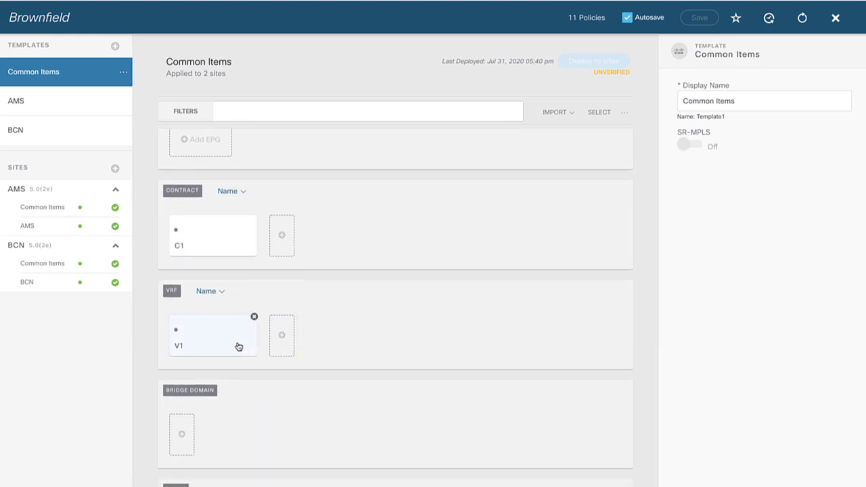
scroll(238, 347, down, 2)
scroll(353, 373, down, 3)
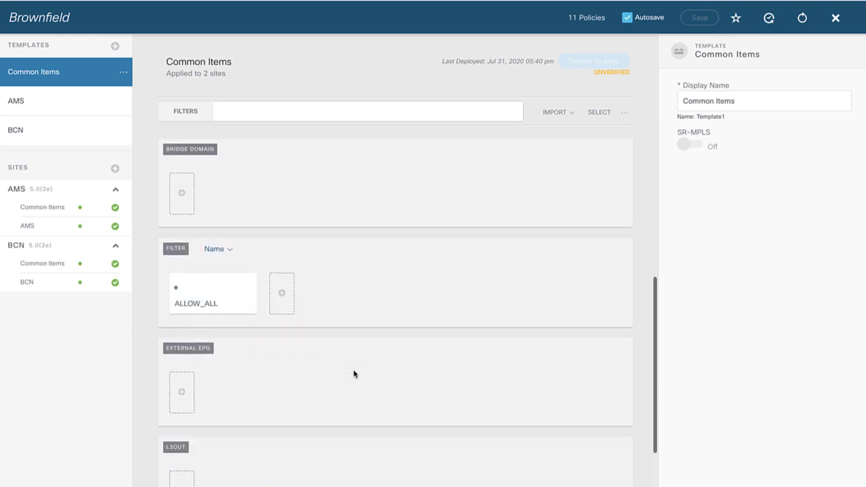
scroll(353, 372, up, 7)
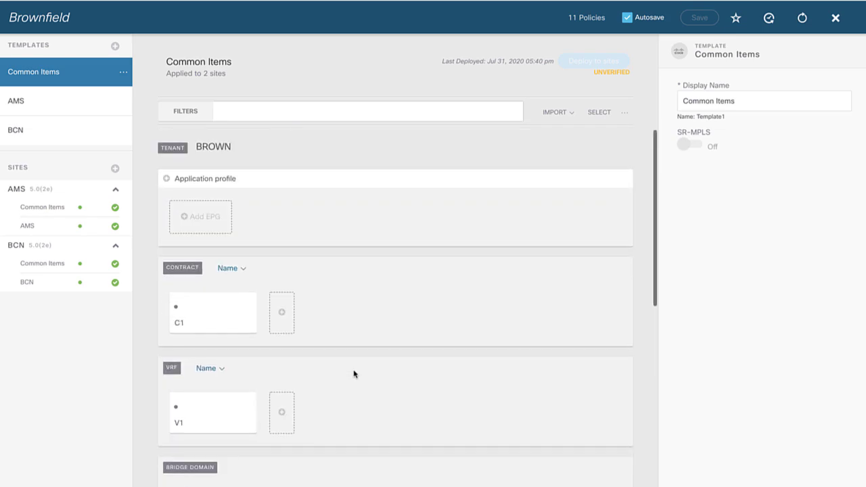
click(40, 98)
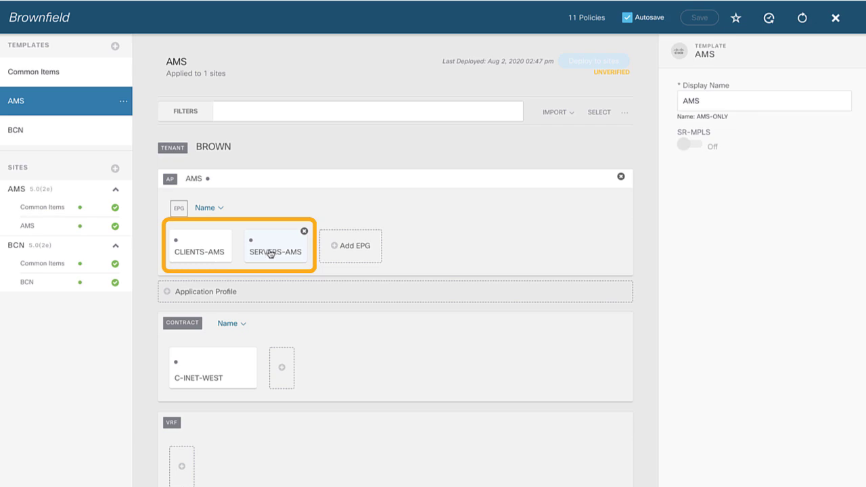
scroll(273, 305, down, 1)
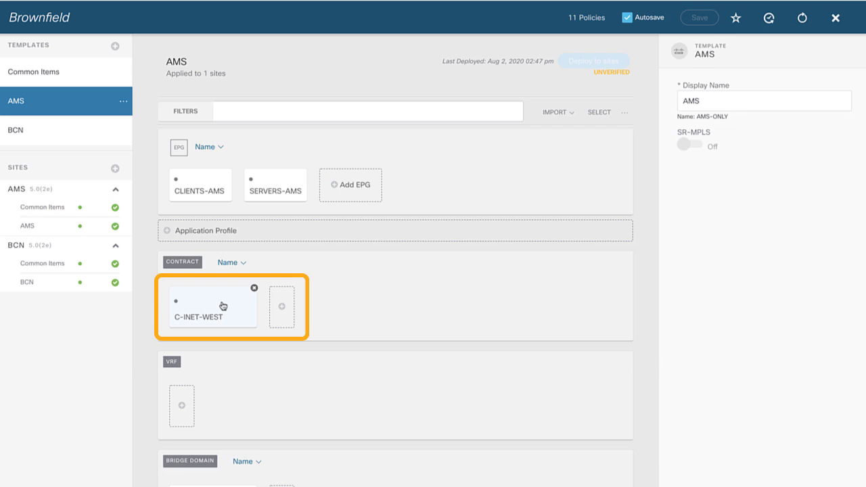
scroll(336, 296, down, 3)
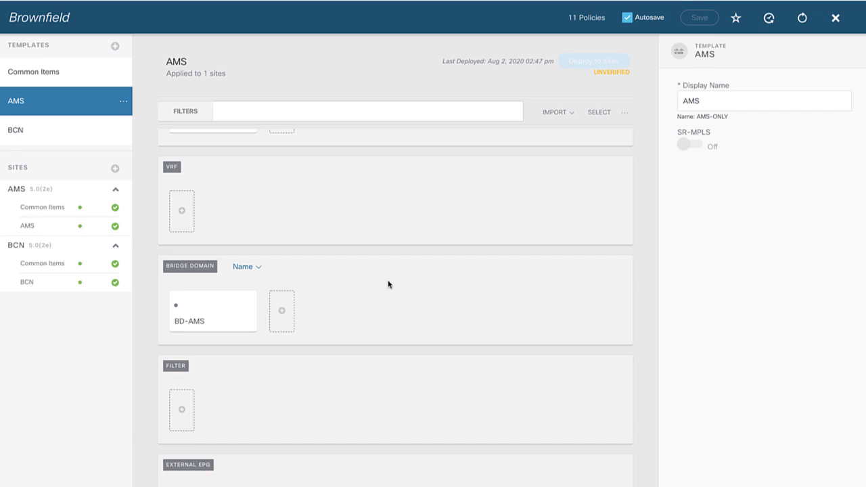
scroll(389, 284, down, 3)
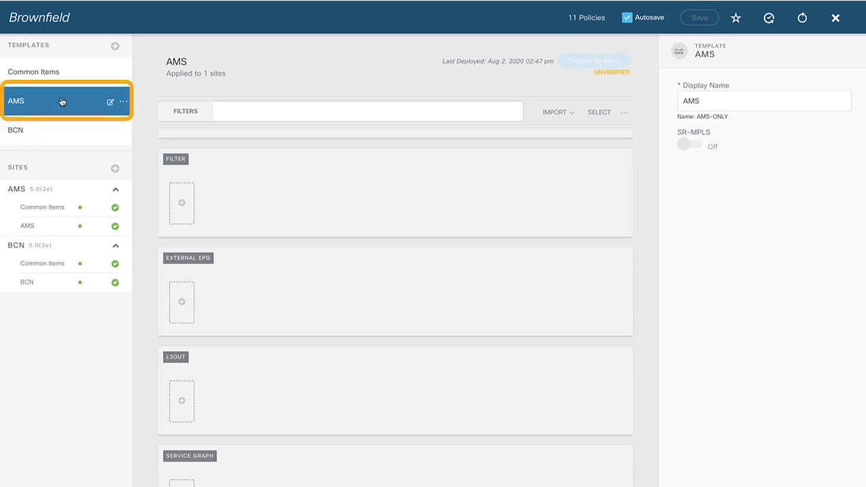
Start an import from the AMS site into the AMS template and select external EPG INET_WEST without its relations
click(552, 117)
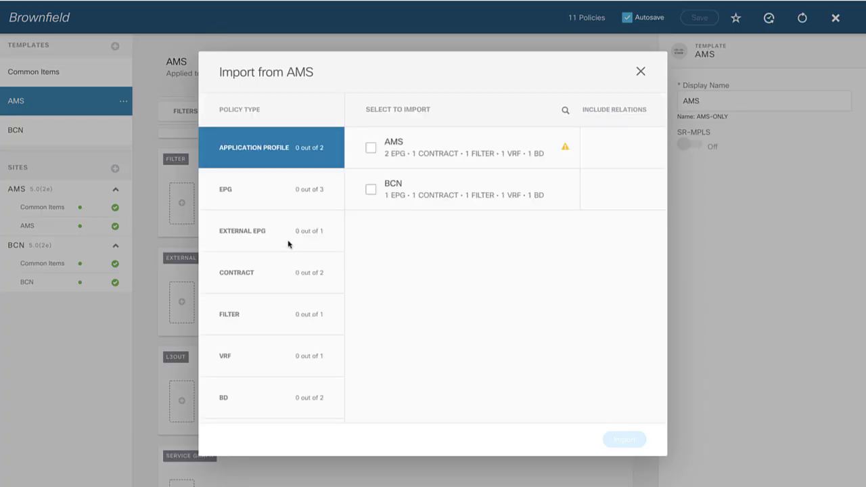
click(286, 238)
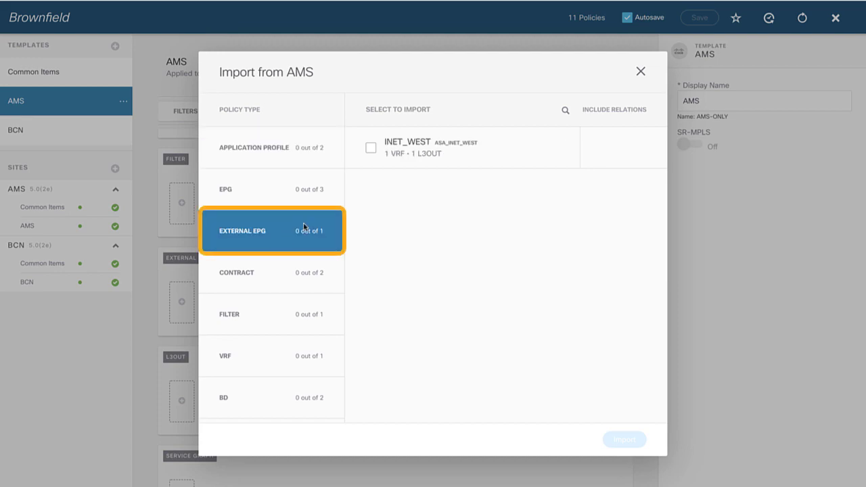
click(370, 152)
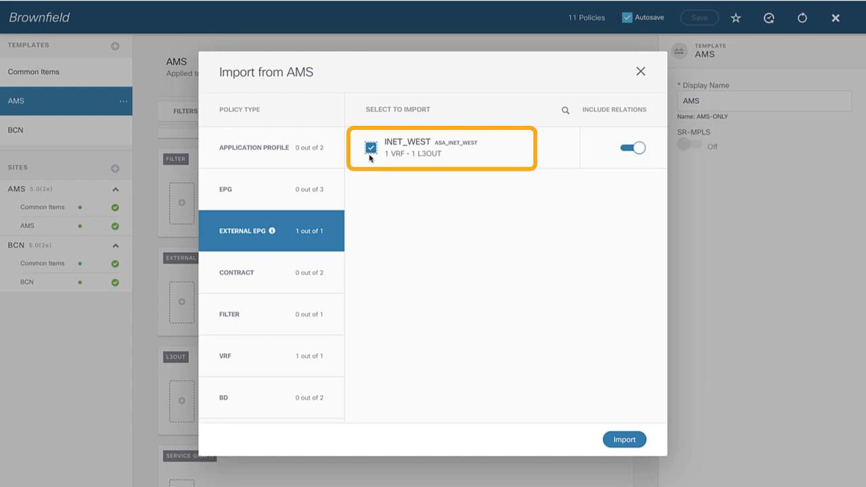
click(628, 150)
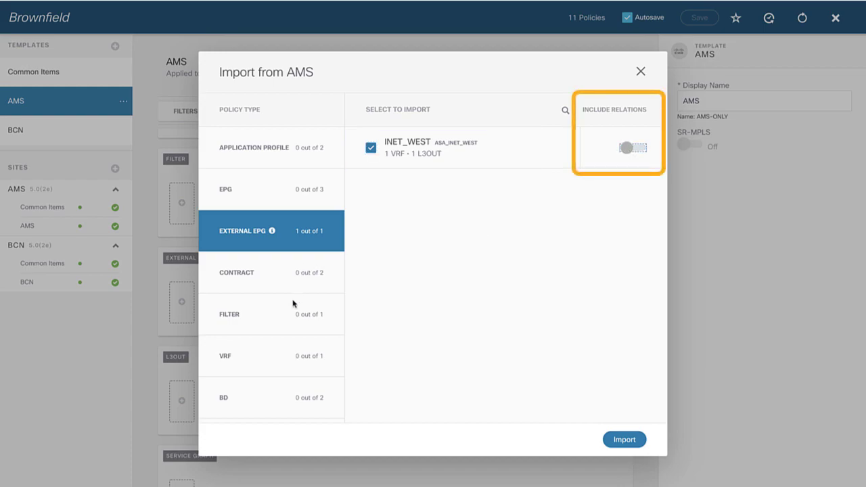
Add the L3Out ASA_INET_WEST without its relations to the selection and import the selected policies
scroll(293, 306, down, 1)
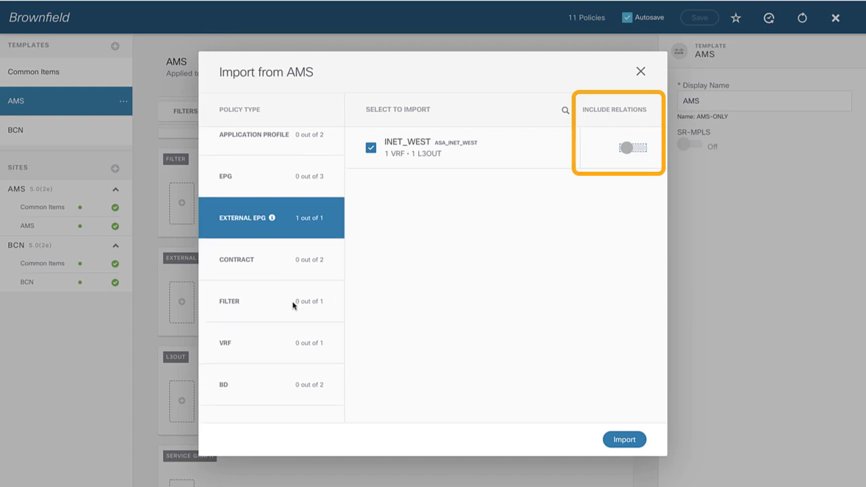
scroll(280, 313, down, 2)
click(260, 392)
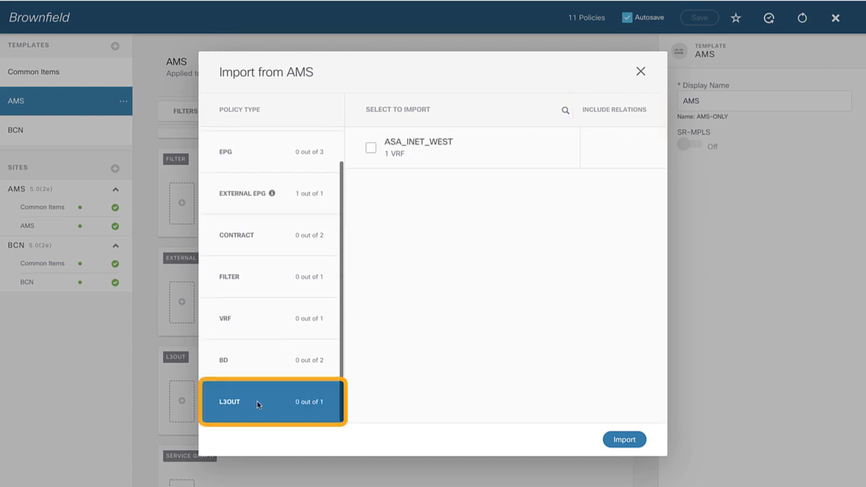
click(371, 149)
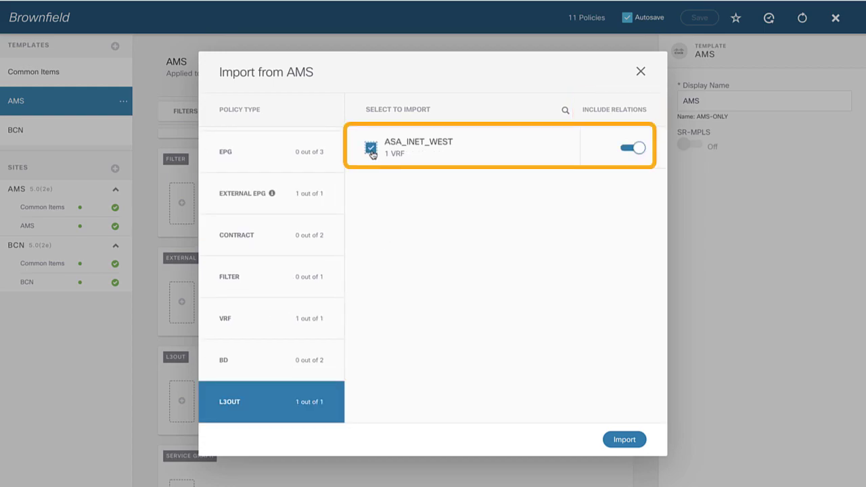
click(626, 149)
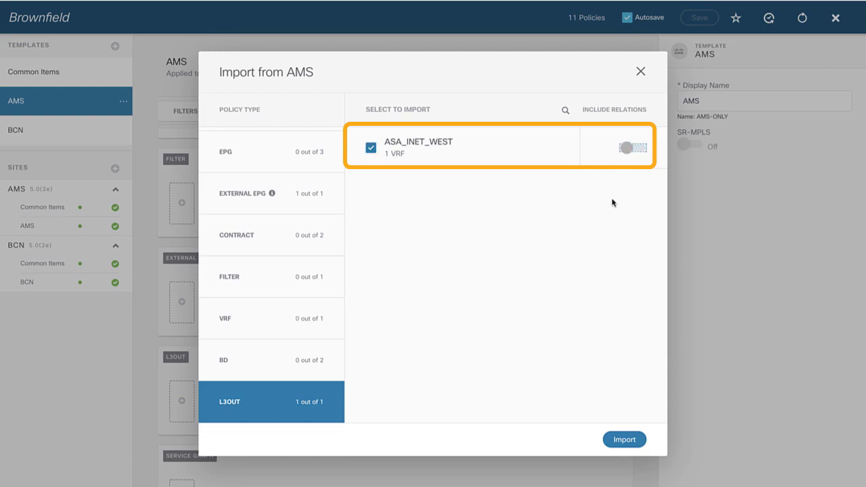
click(624, 440)
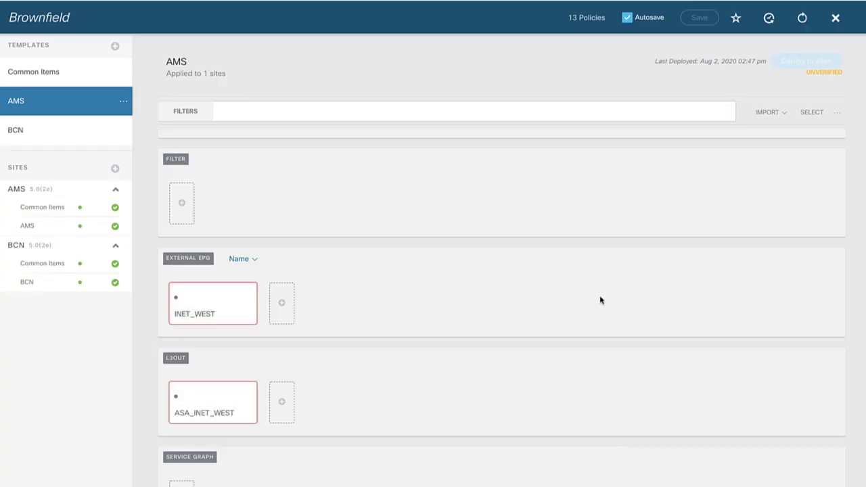
Assign VRF V1 to the INET_WEST external EPG in the AMS template
mouse_move(241, 300)
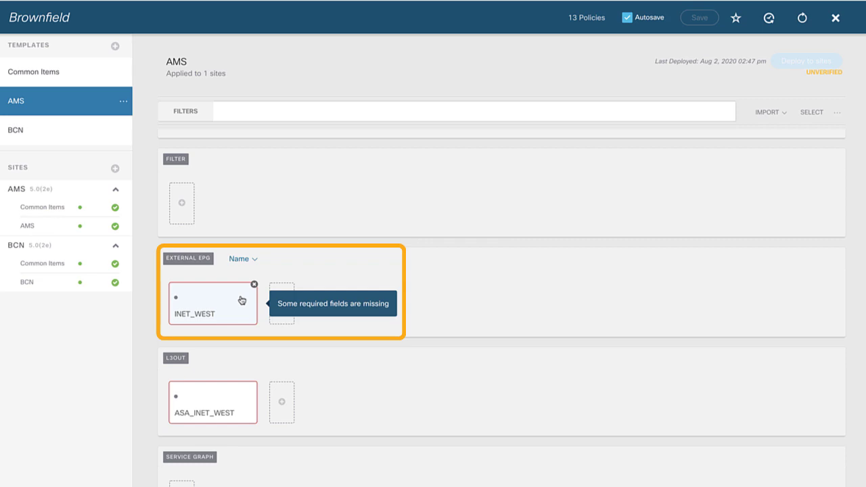
click(241, 300)
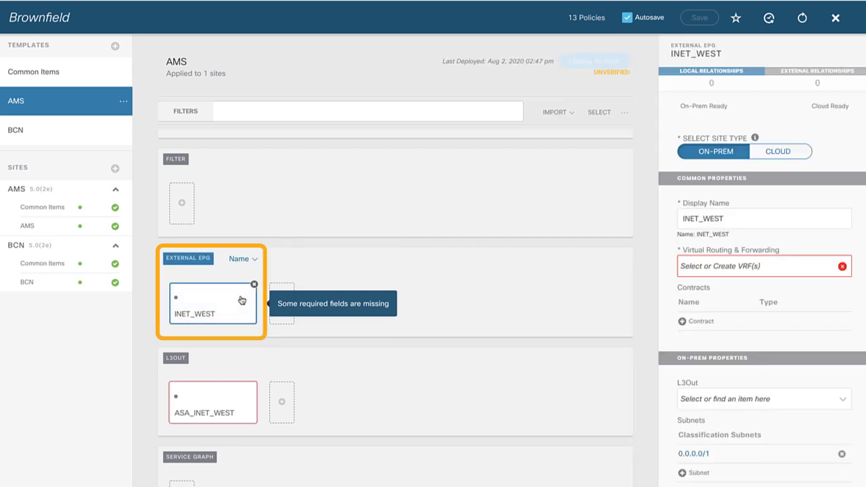
click(710, 275)
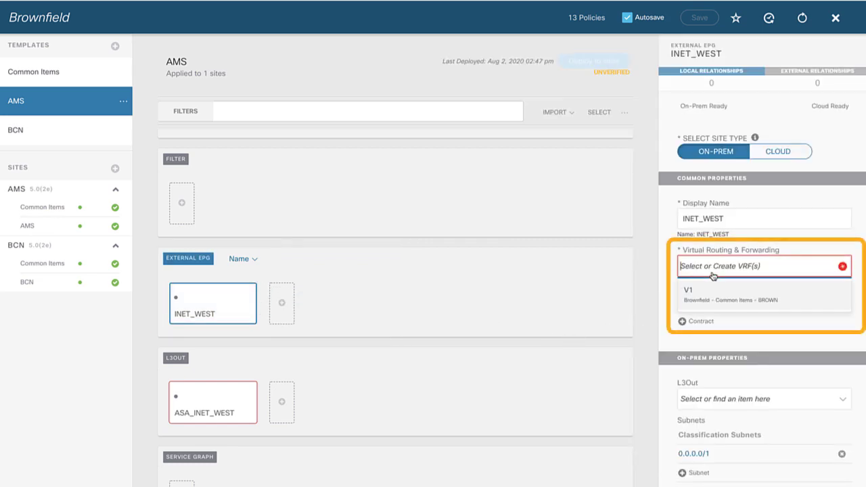
click(704, 291)
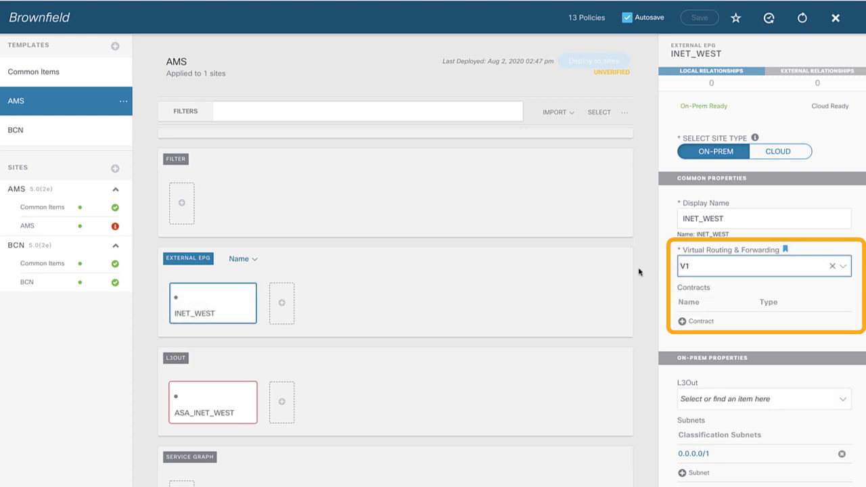
Assign VRF V1 to the ASA_INET_WEST L3Out in the AMS template
click(211, 399)
click(700, 192)
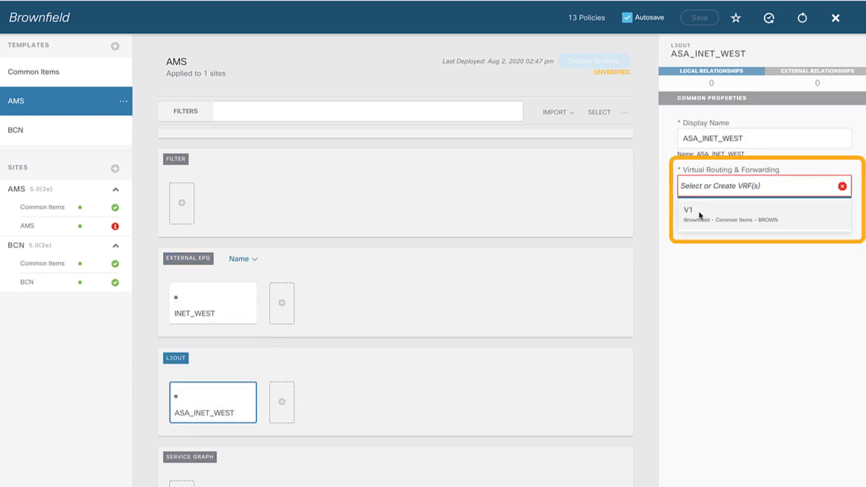
click(701, 212)
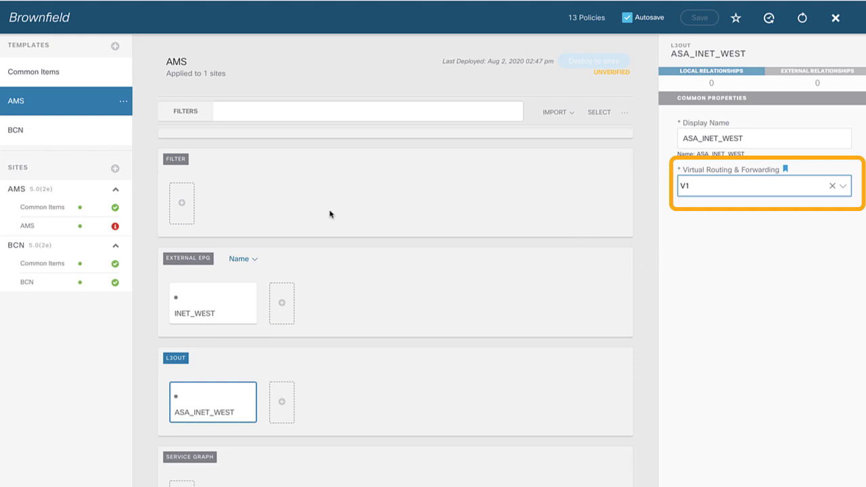
Set ASA_INET_WEST as the site-local L3Out of external EPG INET_WEST at the AMS site and save the schema
mouse_move(115, 230)
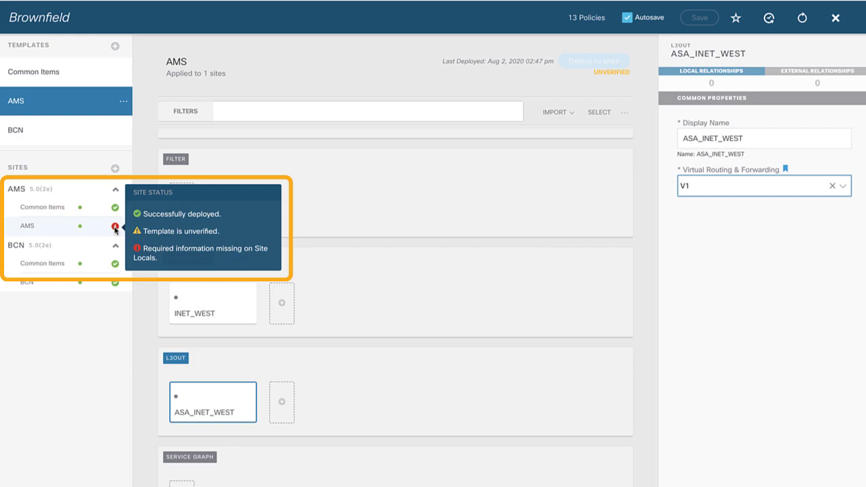
click(115, 228)
mouse_move(232, 322)
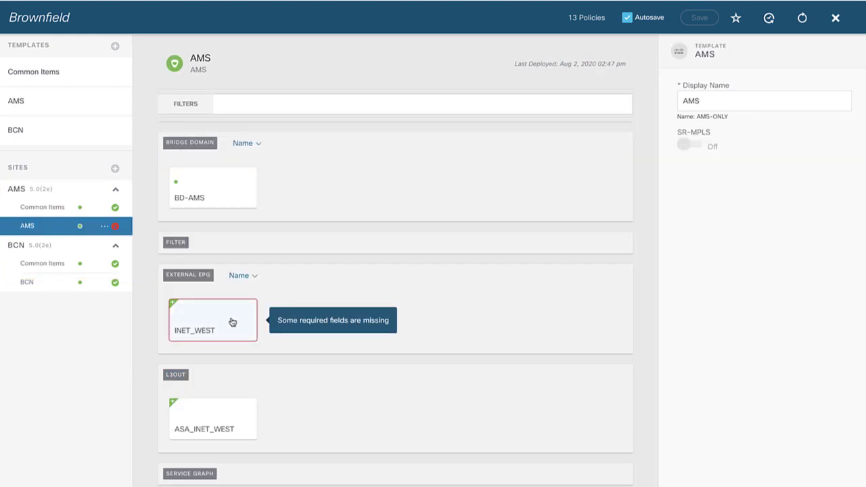
click(232, 322)
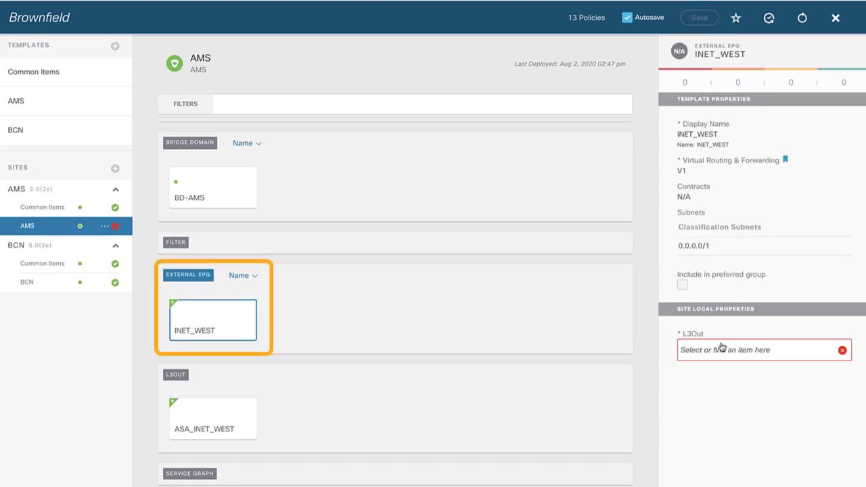
click(720, 350)
click(715, 377)
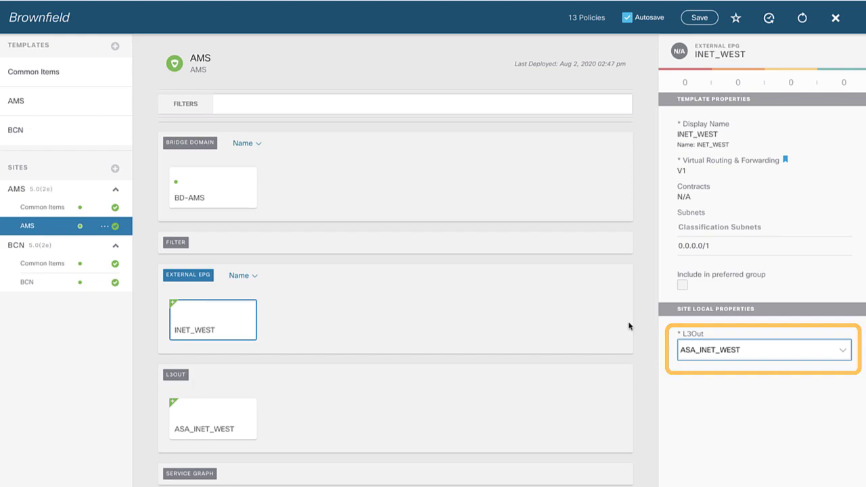
click(702, 18)
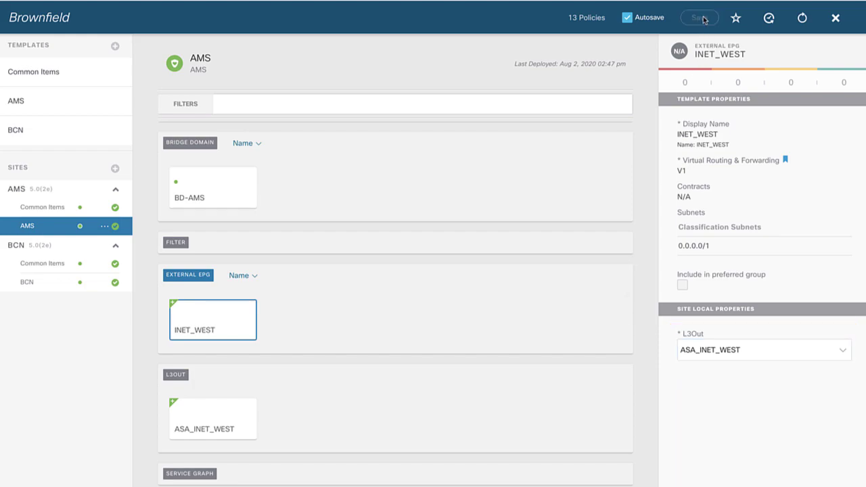
Deploy the AMS template with its INET_WEST external EPG and ASA_INET_WEST L3Out to the AMS site
click(76, 104)
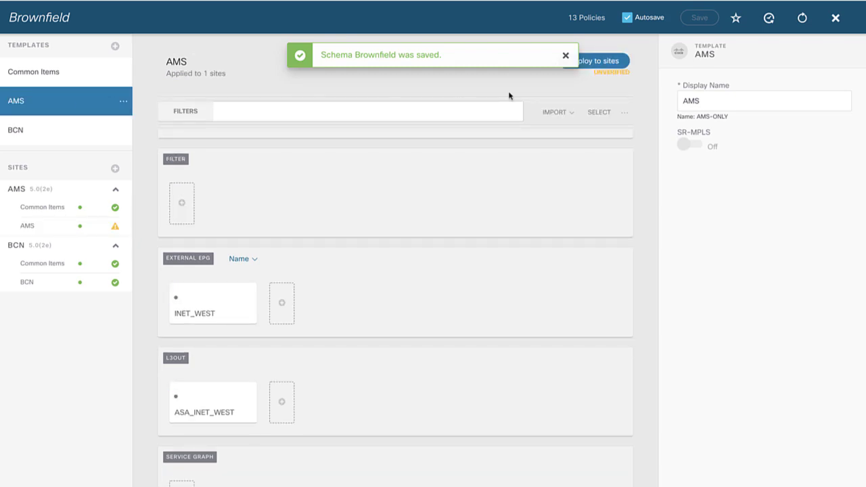
click(587, 66)
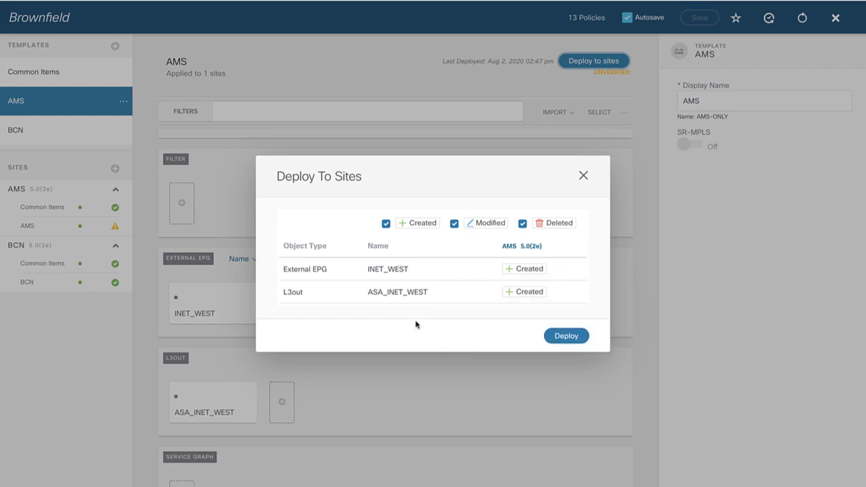
click(566, 336)
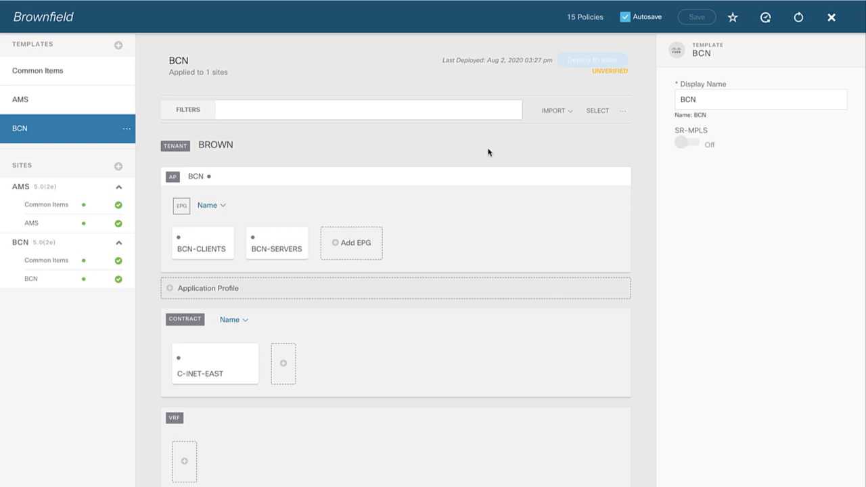
Add contract C-INET-WEST as consumer to the CLIENTS-AMS EPG in the AMS template
click(72, 102)
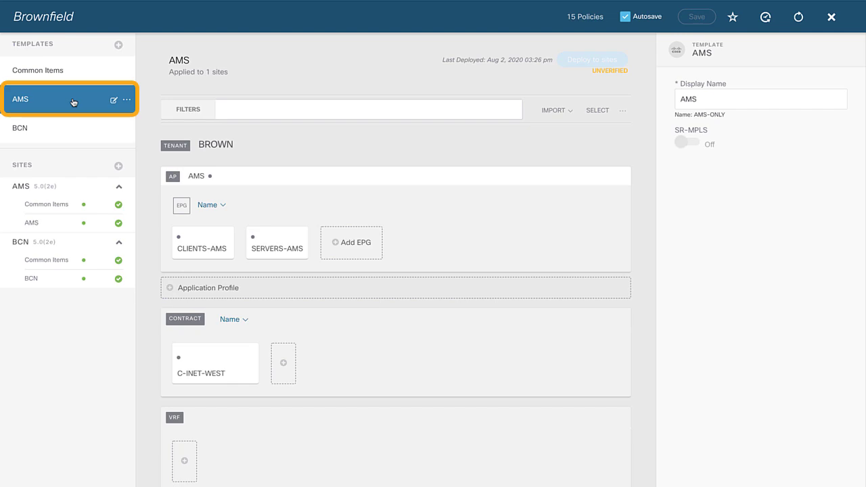
click(204, 240)
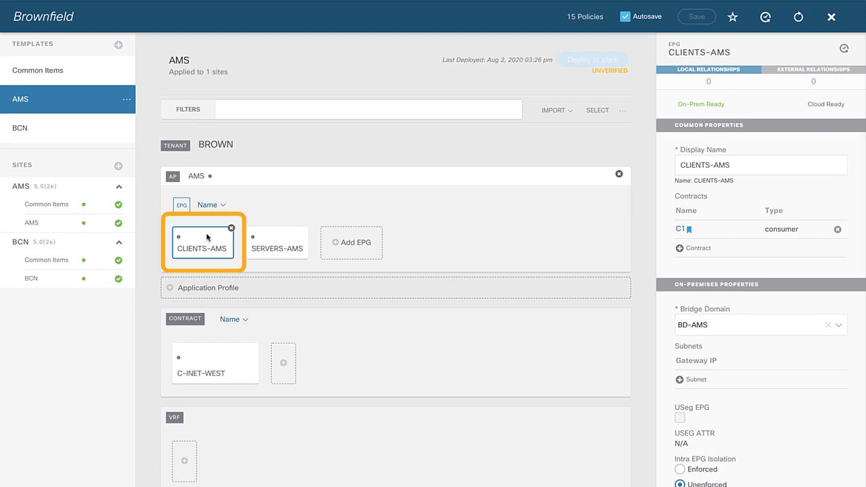
click(698, 249)
click(334, 244)
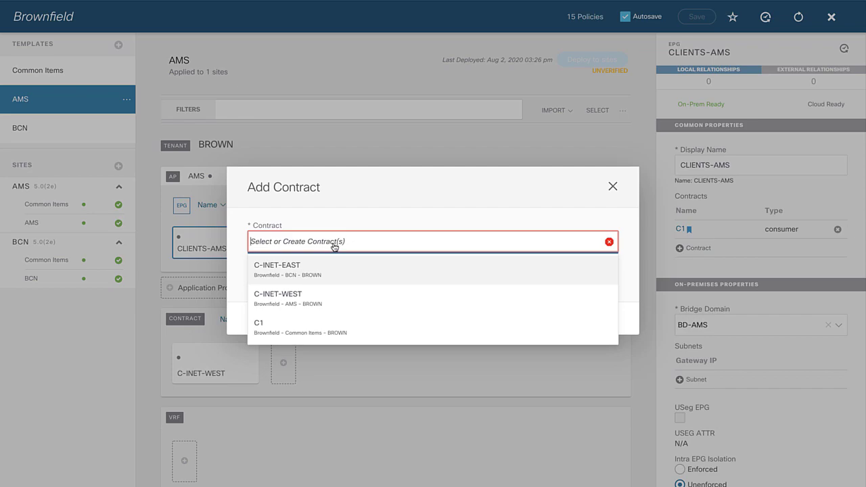
click(343, 300)
click(345, 273)
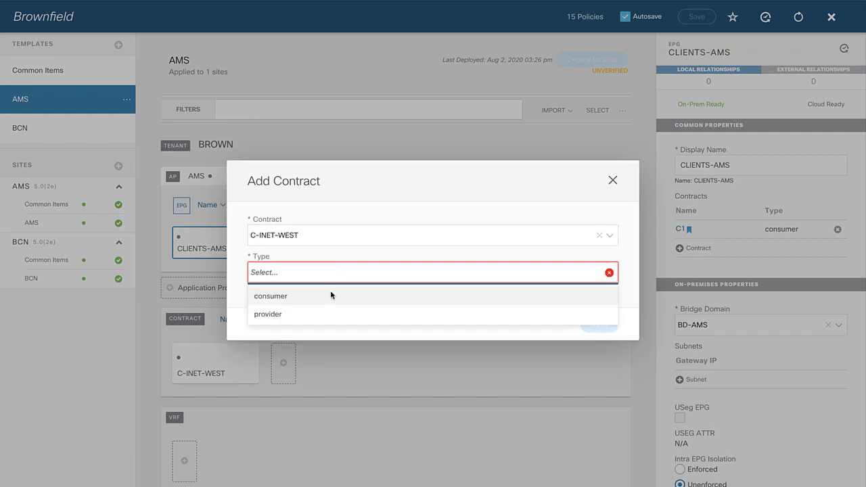
click(311, 298)
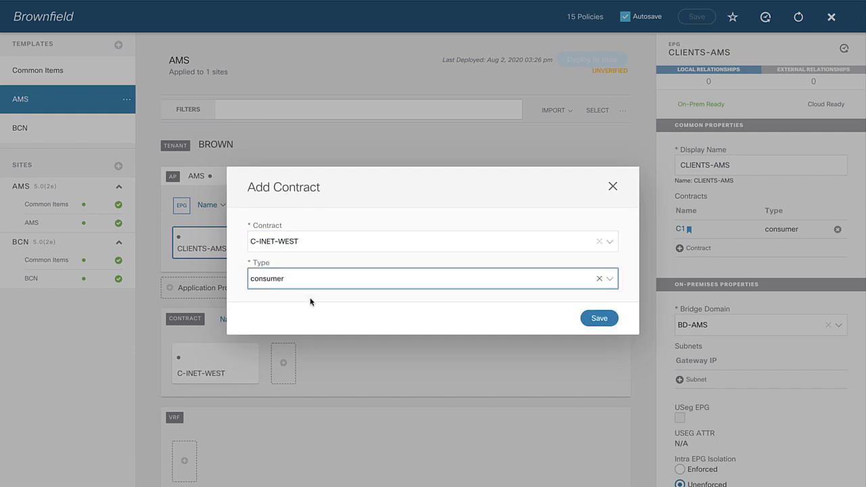
click(598, 317)
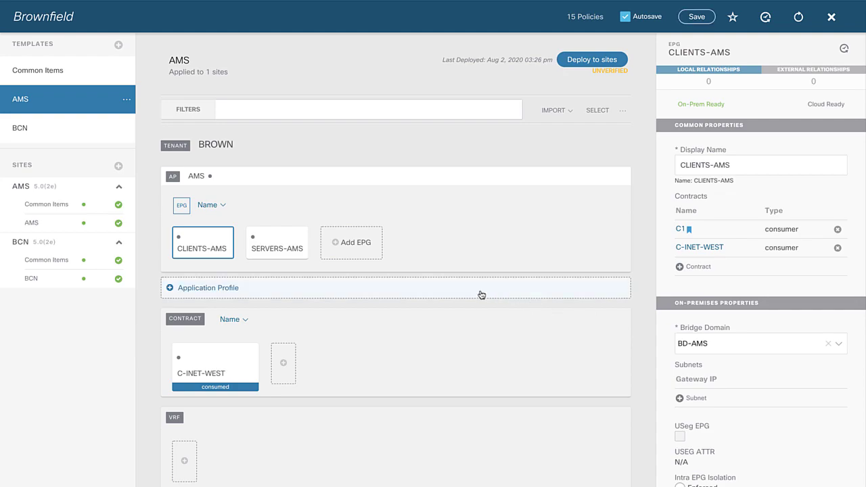
Add contract C-INET-WEST as provider to the INET_WEST external EPG in the AMS template
scroll(480, 295, down, 4)
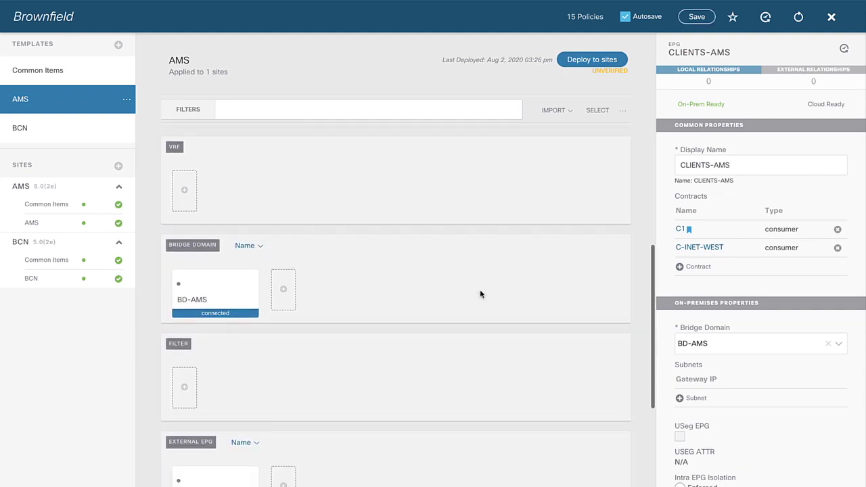
scroll(480, 294, down, 3)
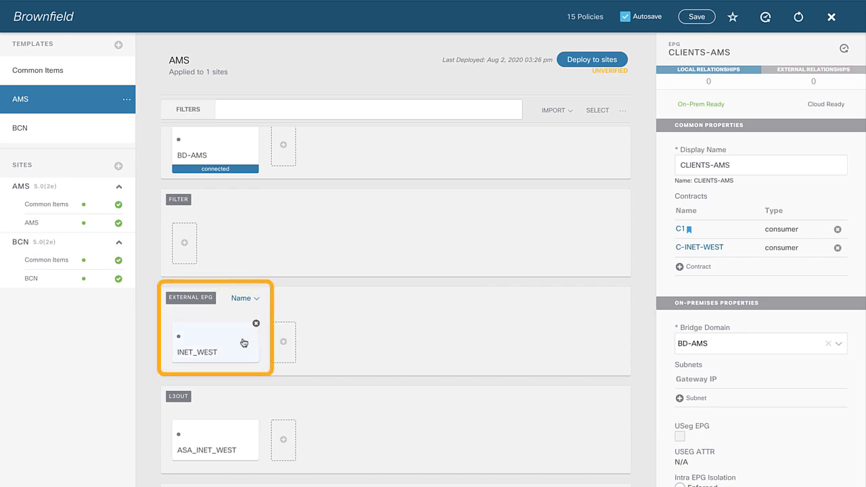
click(241, 343)
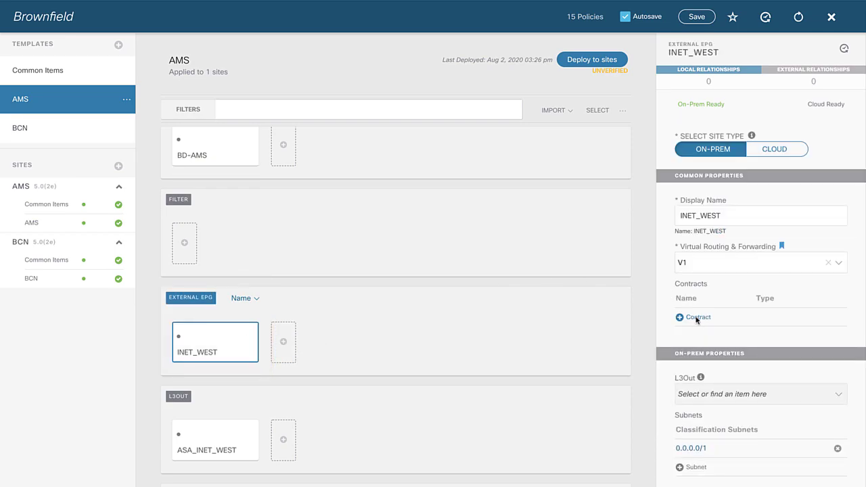
click(693, 317)
click(463, 248)
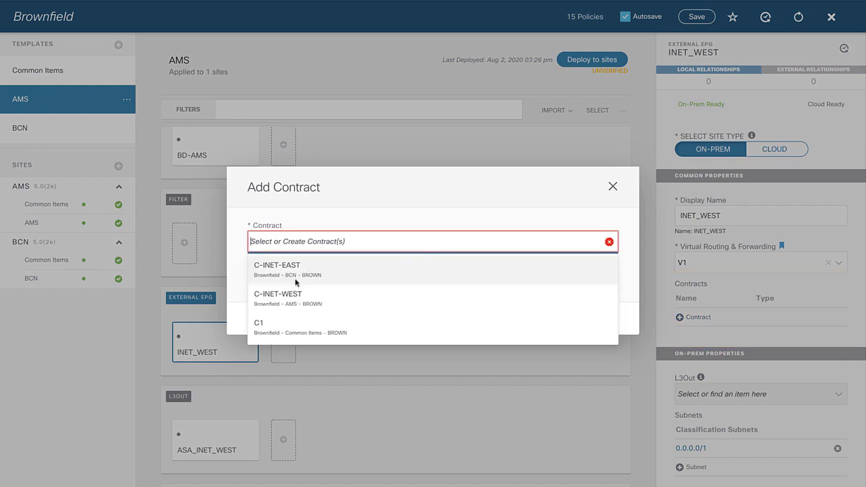
click(287, 299)
click(315, 276)
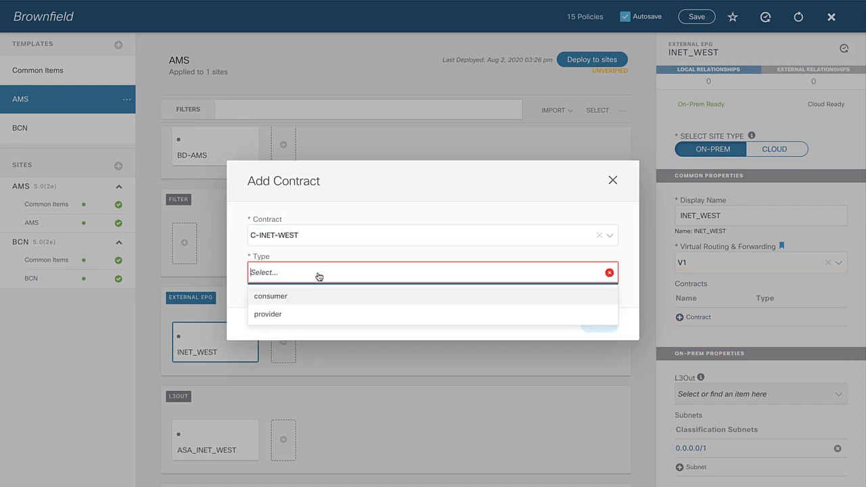
click(306, 315)
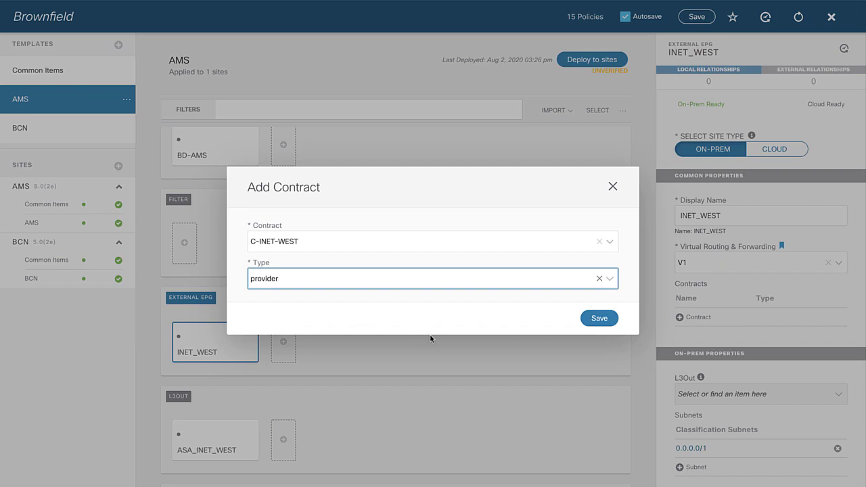
click(599, 318)
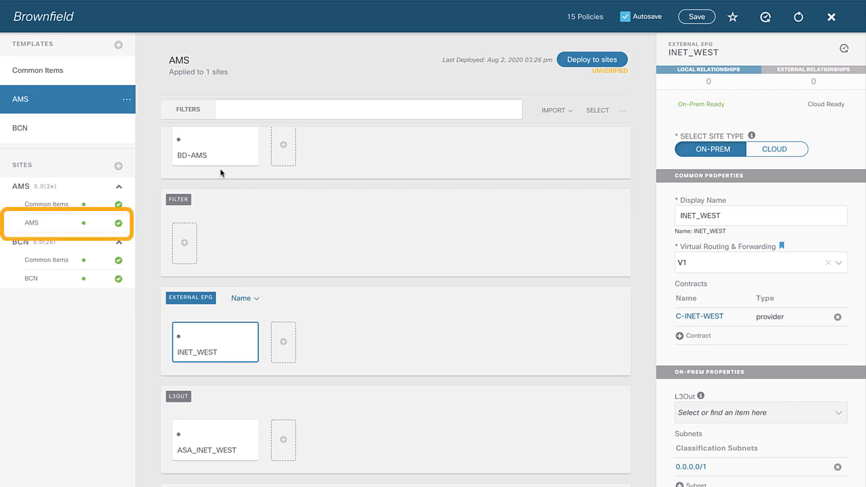
Add L3Out ASA_INET_WEST to the site-local properties of bridge domain BD-AMS at the AMS site
click(48, 224)
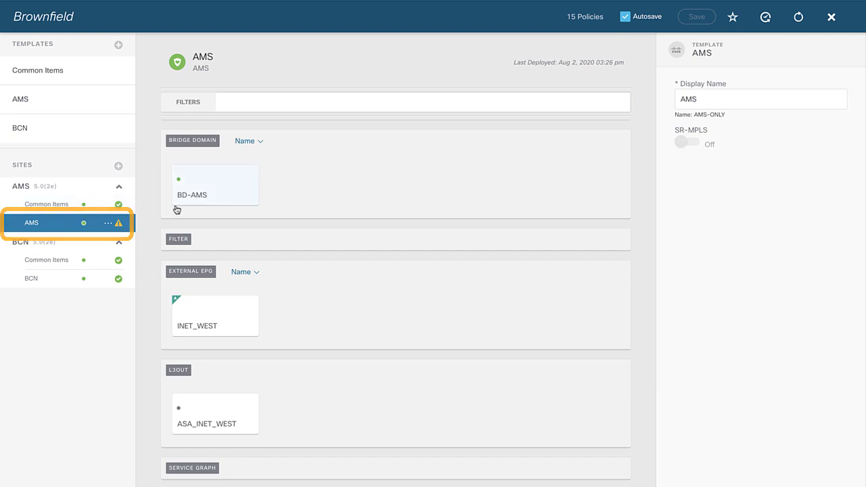
click(220, 194)
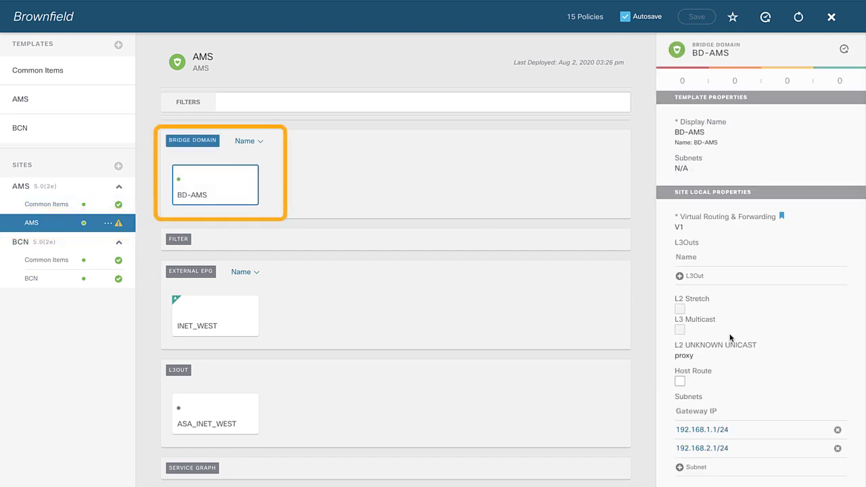
scroll(729, 337, down, 1)
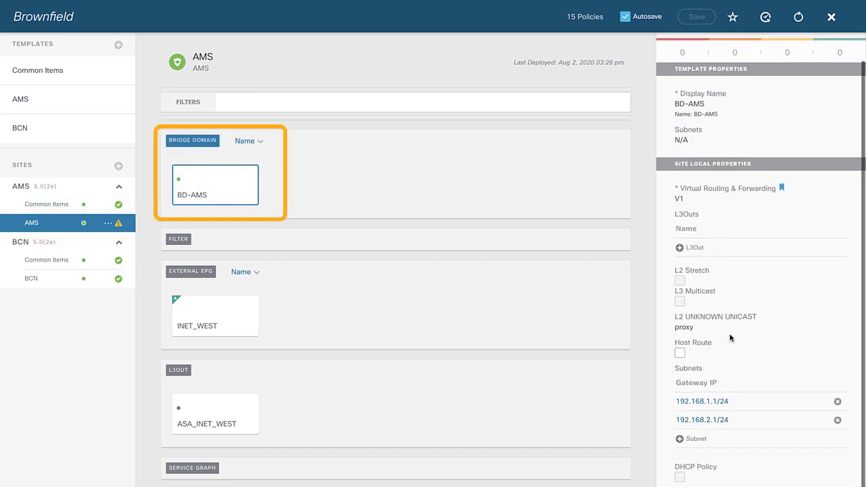
click(692, 249)
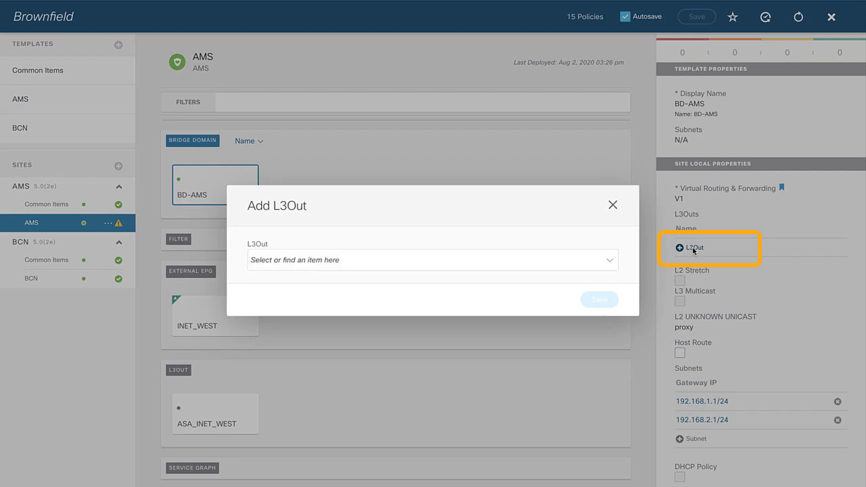
click(606, 261)
scroll(486, 253, down, 1)
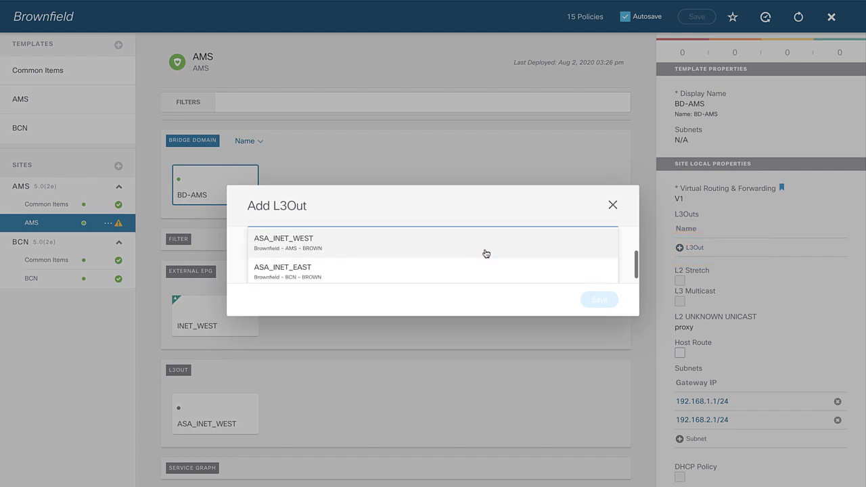
click(329, 248)
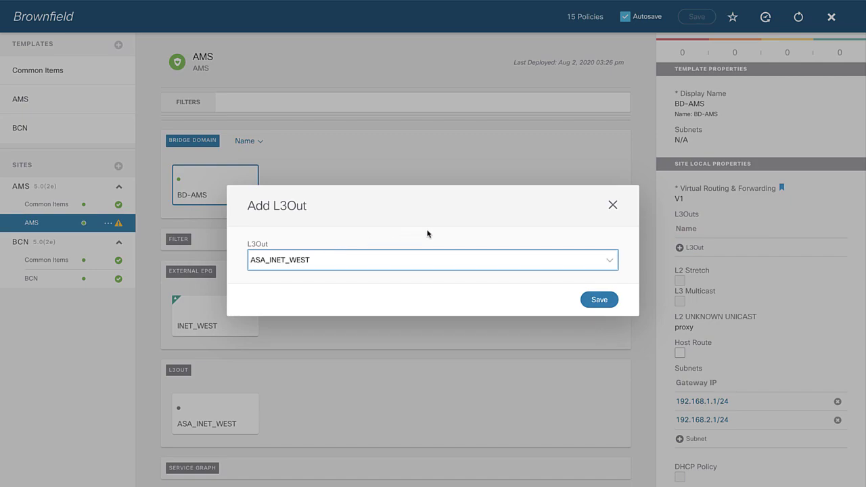
click(606, 302)
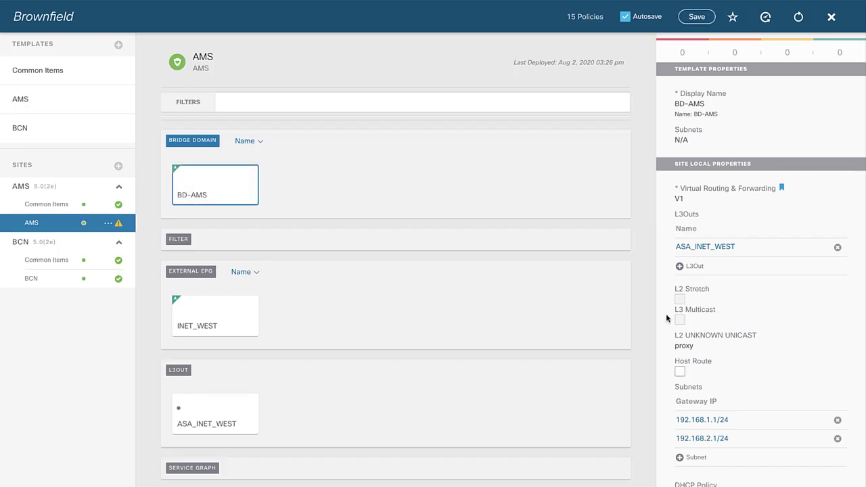
Save BD-AMS subnet 192.168.1.1/24 with the scope Advertised Externally and save the Brownfield schema
scroll(744, 319, down, 1)
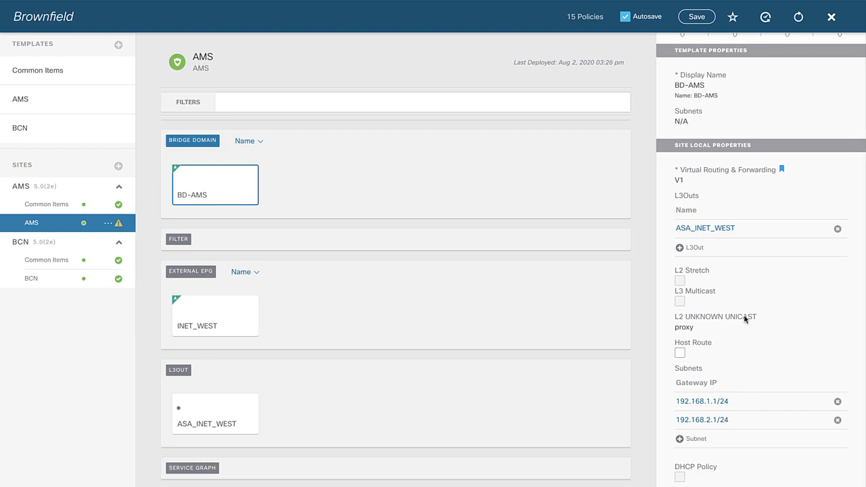
click(703, 401)
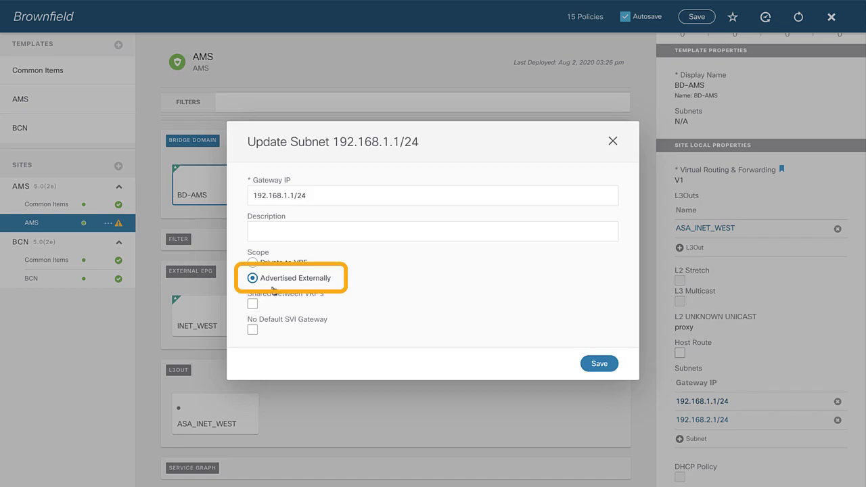
click(600, 365)
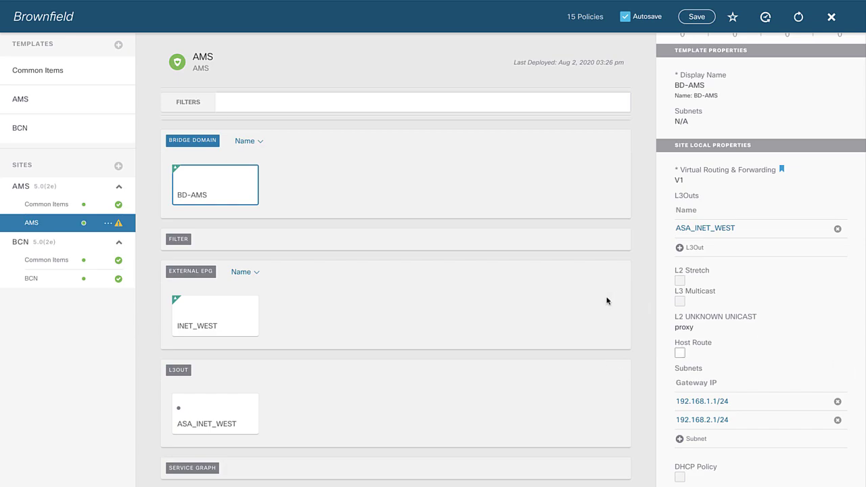
click(697, 17)
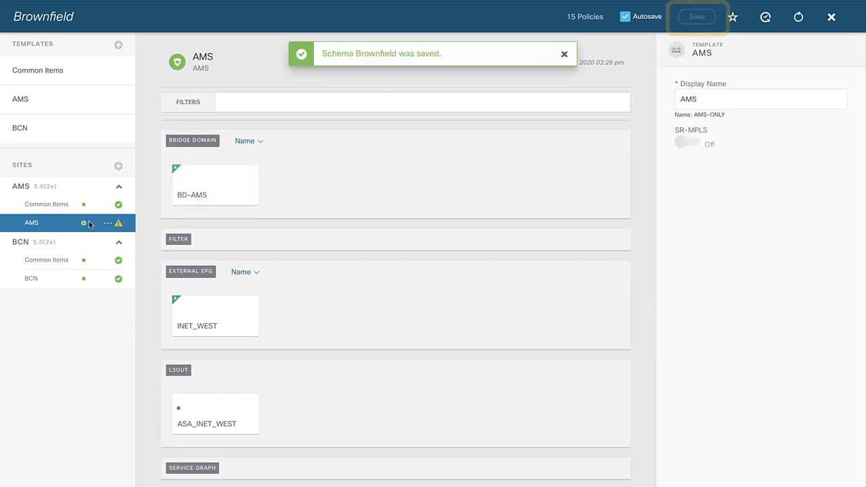
Deploy the AMS template with the modified CLIENTS-AMS, BD-AMS and INET_WEST objects to the AMS site
click(66, 104)
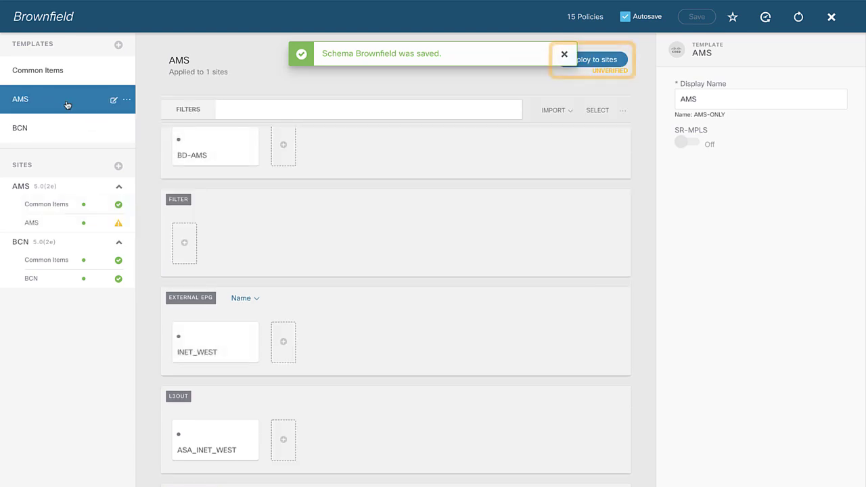
click(603, 59)
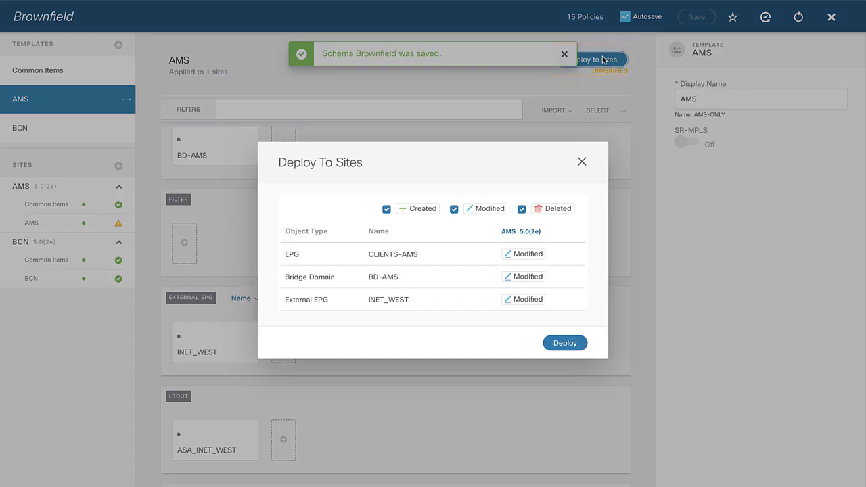
click(565, 342)
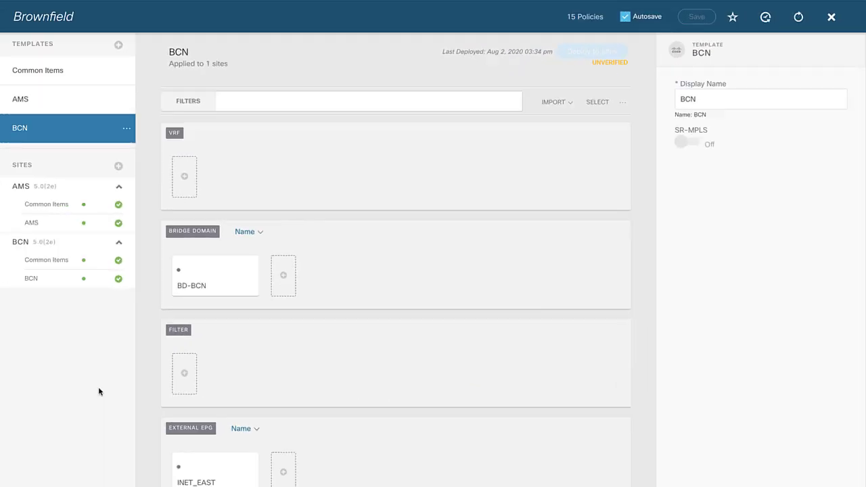
Review the contracts assigned to the BCN-SERVERS EPG and the INET_EAST external EPG in the BCN template
scroll(378, 230, up, 5)
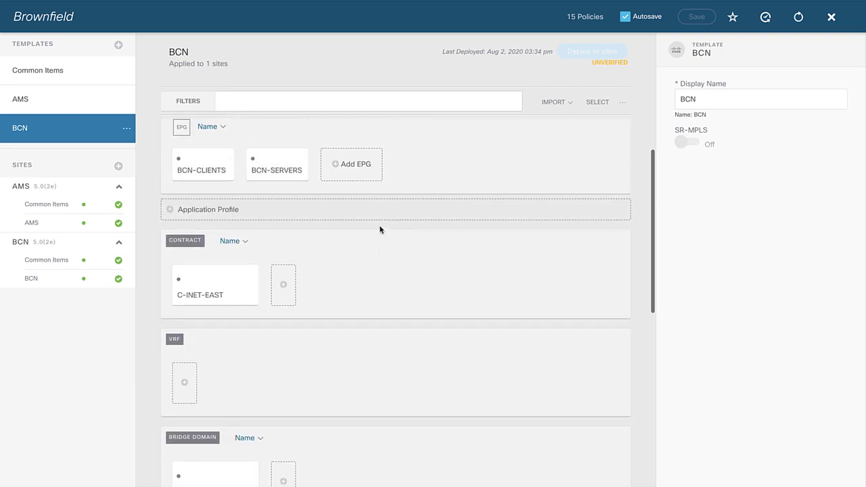
scroll(381, 231, up, 1)
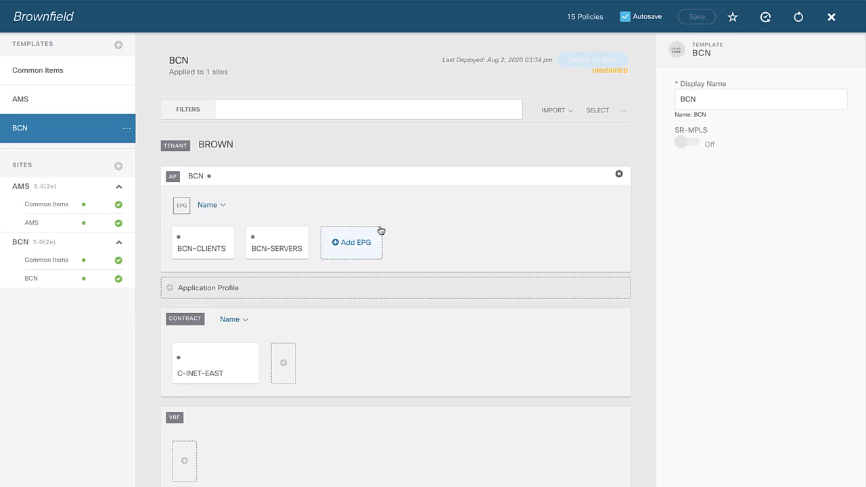
click(275, 240)
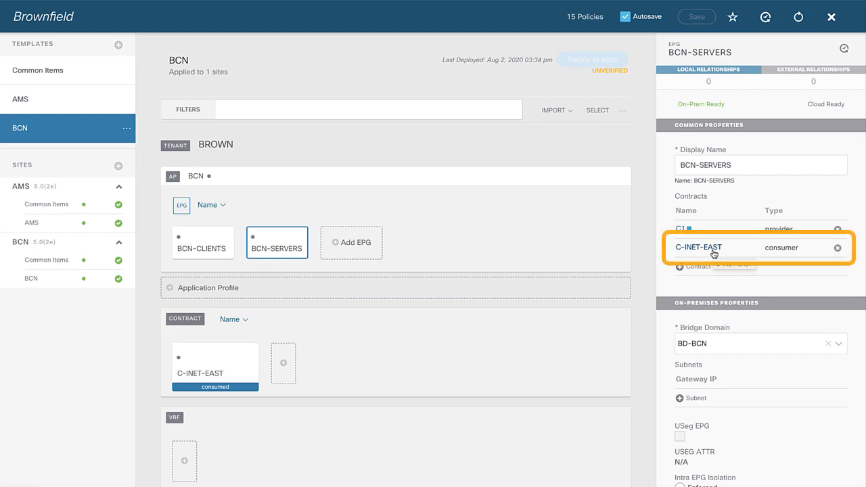
scroll(440, 296, down, 5)
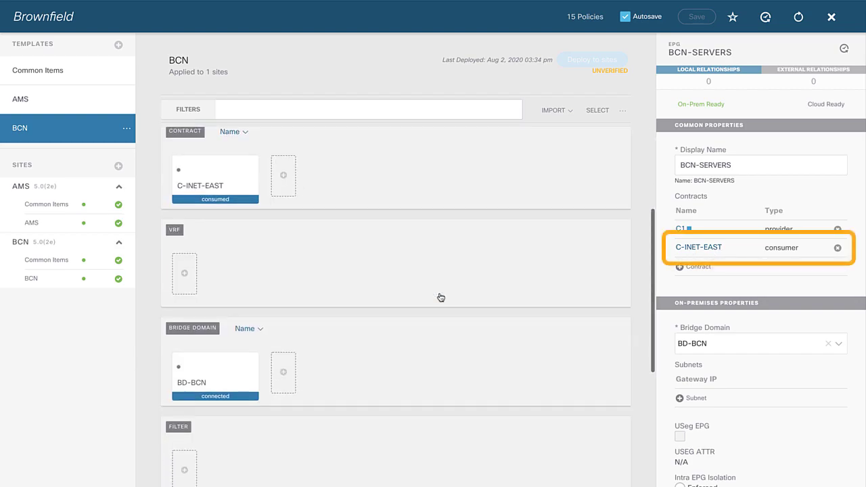
scroll(439, 296, down, 3)
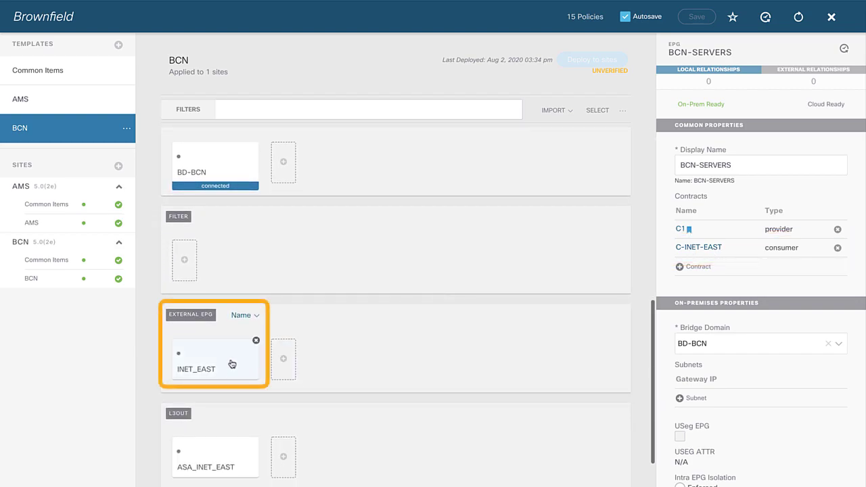
click(231, 364)
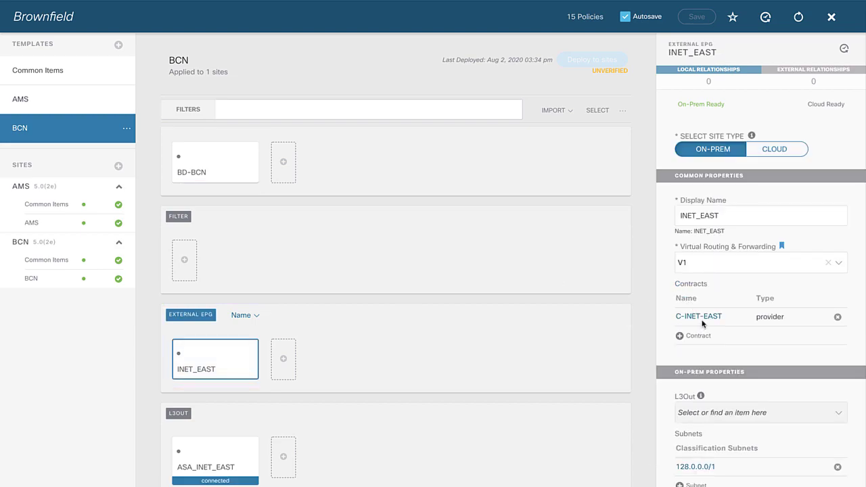
scroll(420, 317, down, 3)
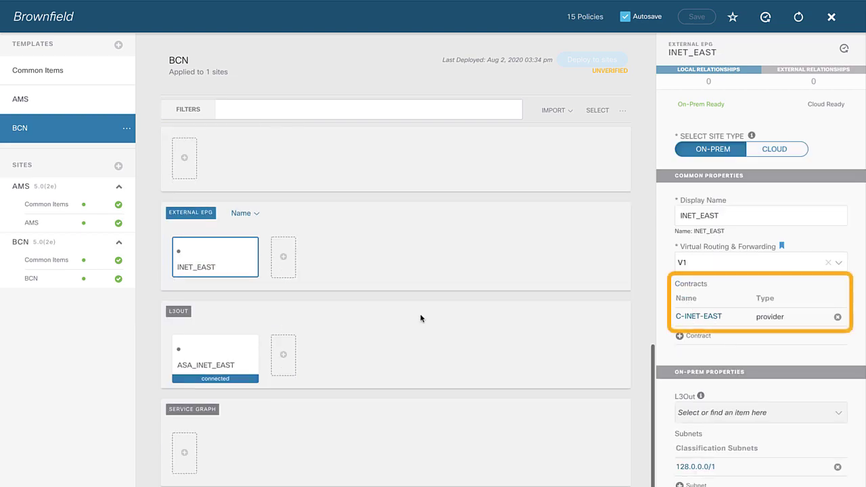
click(59, 132)
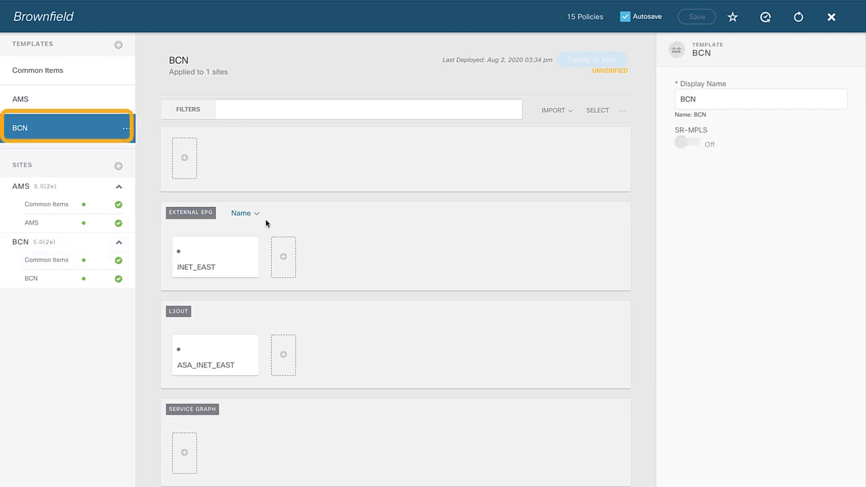
Review the classification subnets of external EPG INET_EAST in the BCN template and external EPG INET_WEST in the AMS template
scroll(300, 286, down, 1)
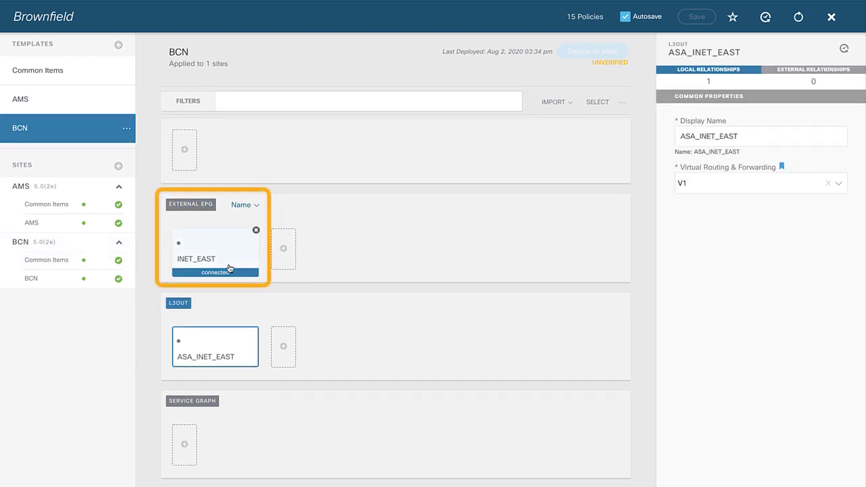
click(226, 249)
scroll(778, 394, down, 1)
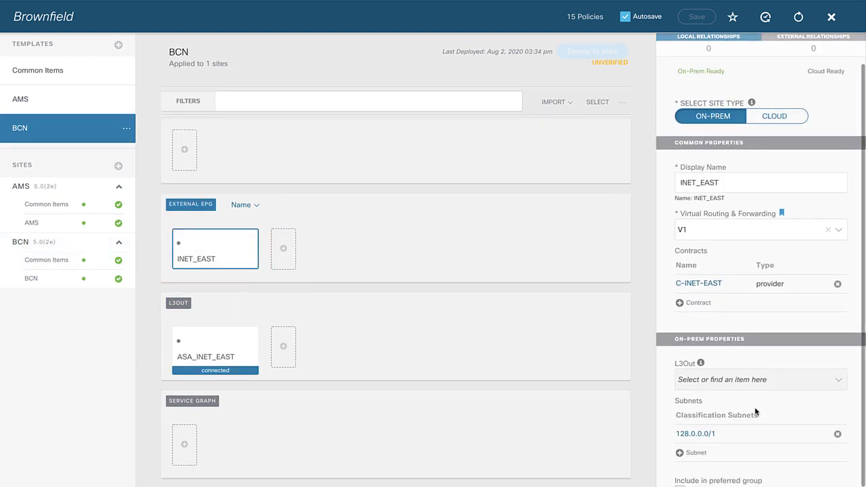
scroll(756, 411, down, 1)
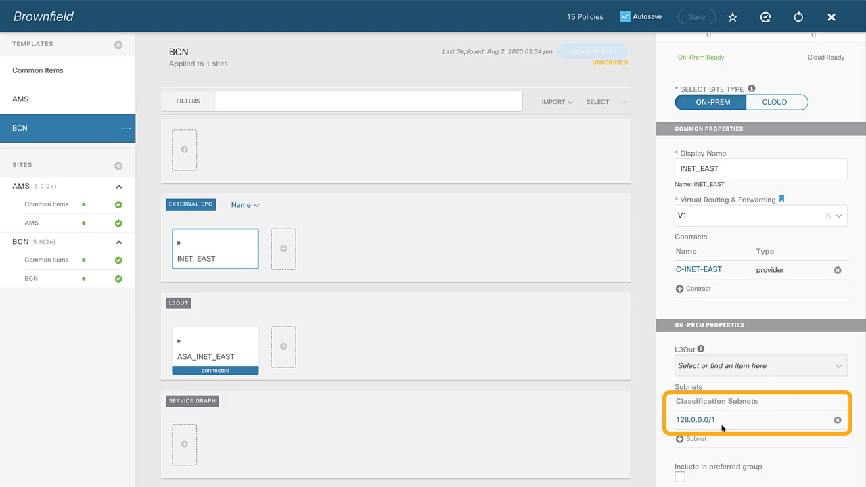
click(63, 101)
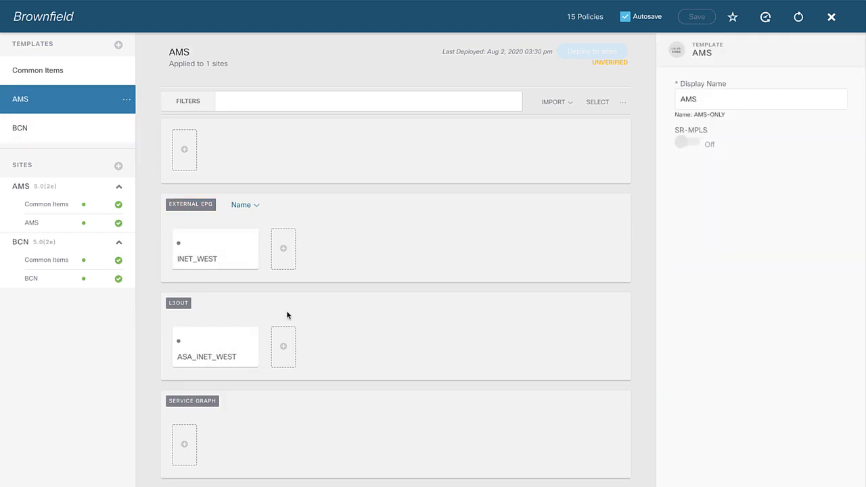
click(207, 350)
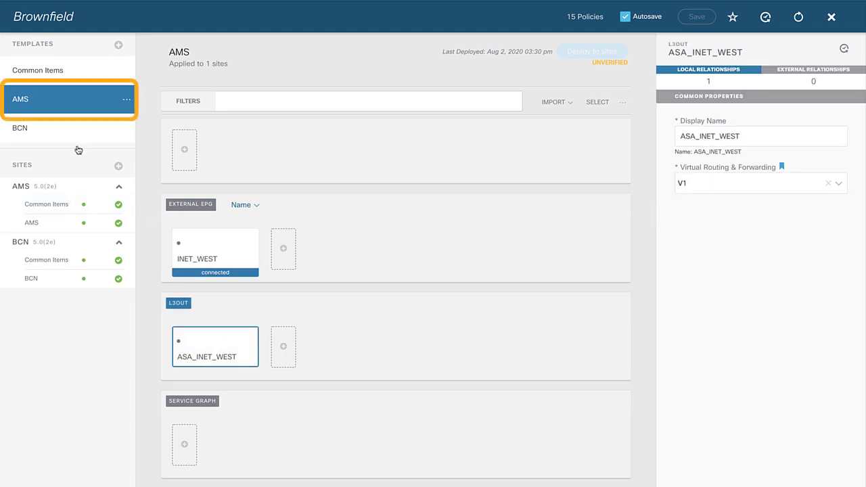
click(215, 244)
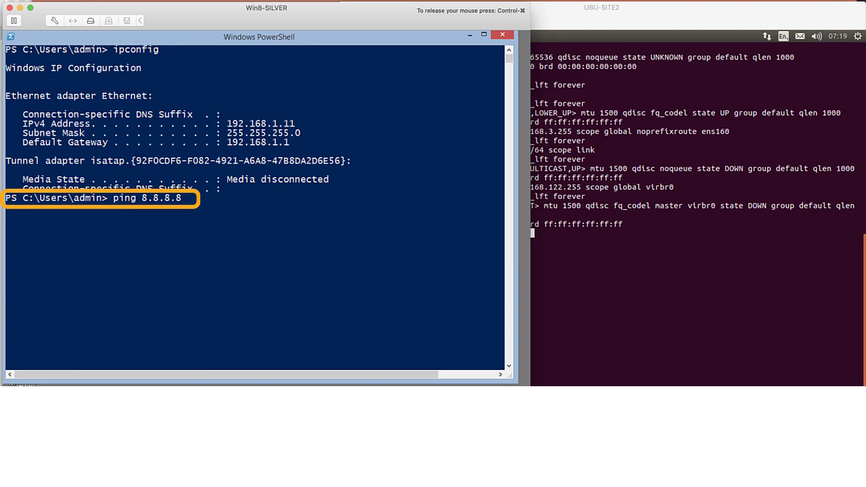
Ping 8.8.8.8 from the Windows client and from UBU-SITE2, stopping the ping on UBU-SITE2
key(Return)
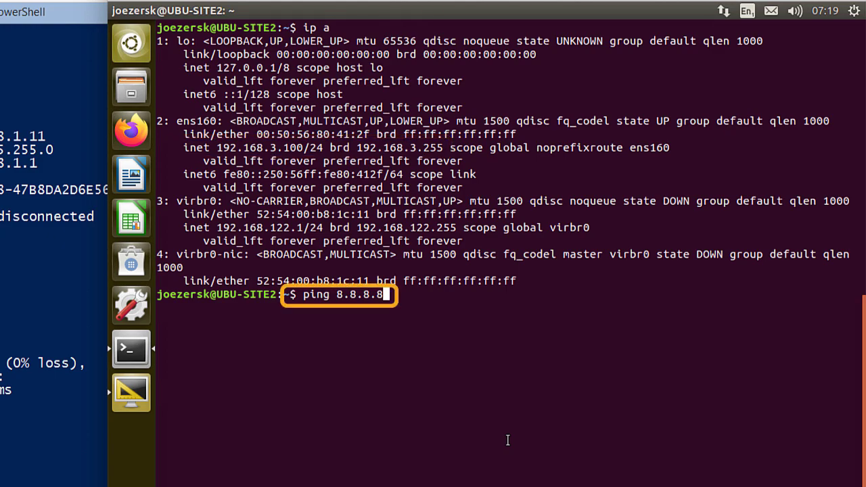
key(Return)
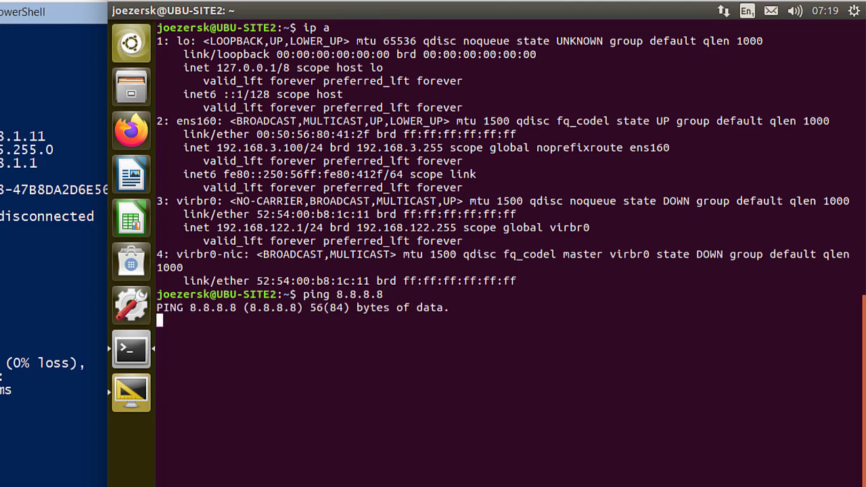
key(ctrl+c)
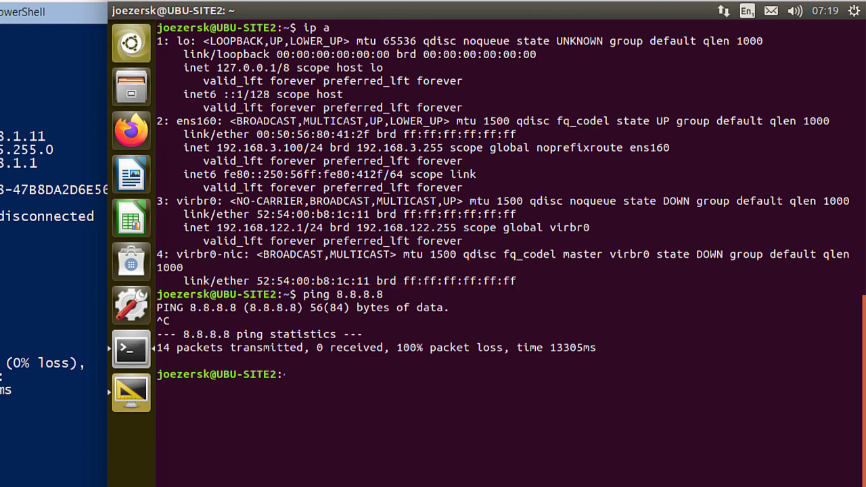
Ping 173.38.200.100 from UBU-SITE2, stop that ping, and ping the same address from the Windows client
text(ping 173.38.200.100)
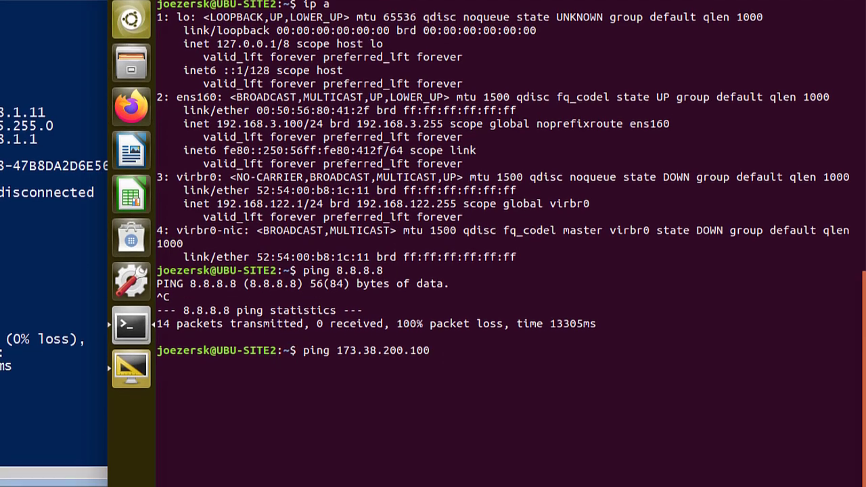
key(Return)
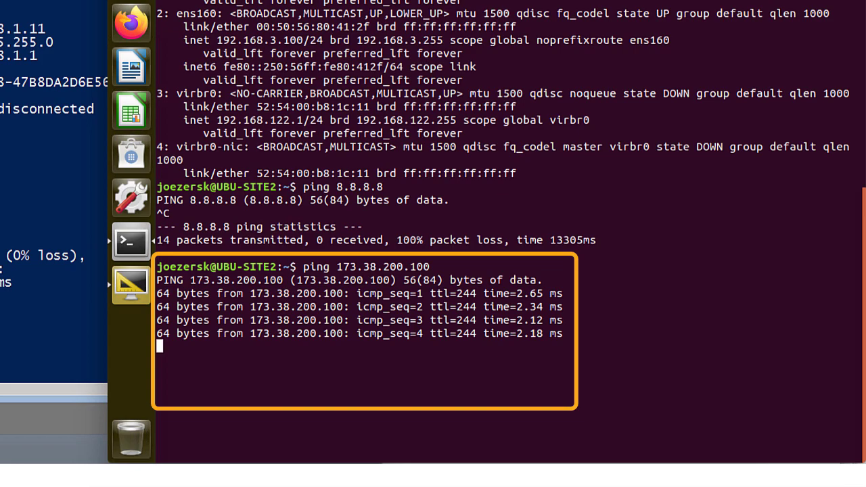
key(ctrl+c)
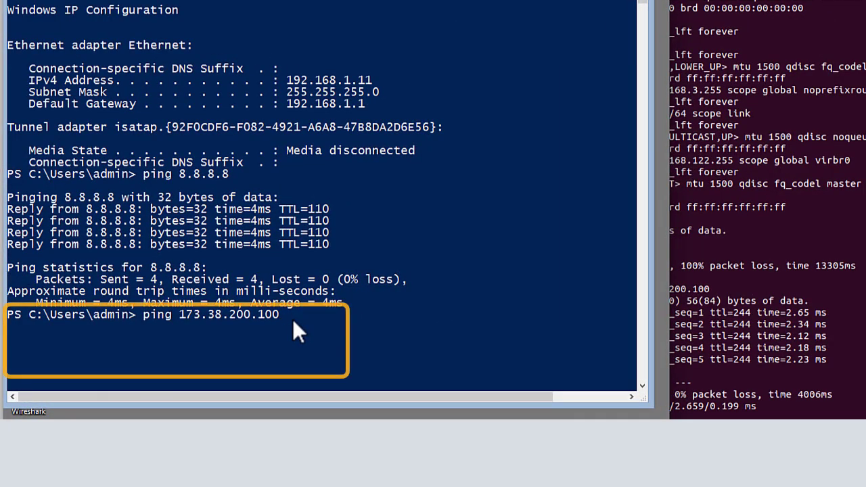
key(Return)
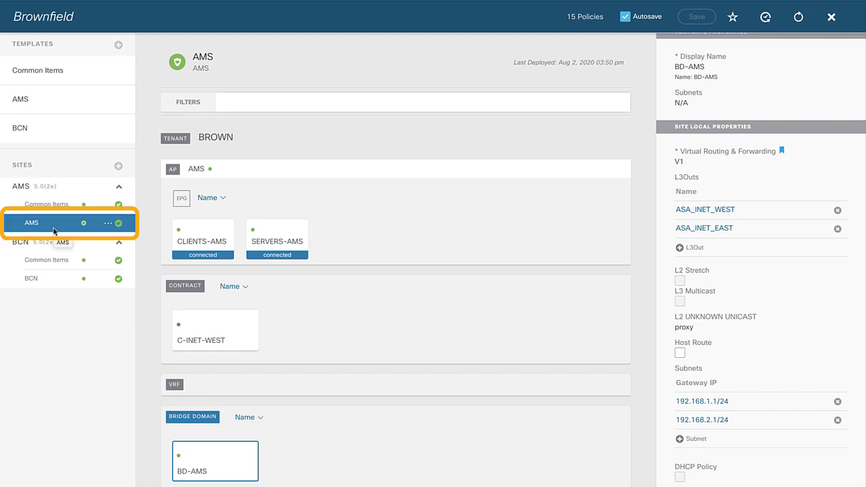
Enable Host Route on bridge domain BD-AMS at the AMS site and deploy the AMS template to its site
scroll(259, 361, down, 3)
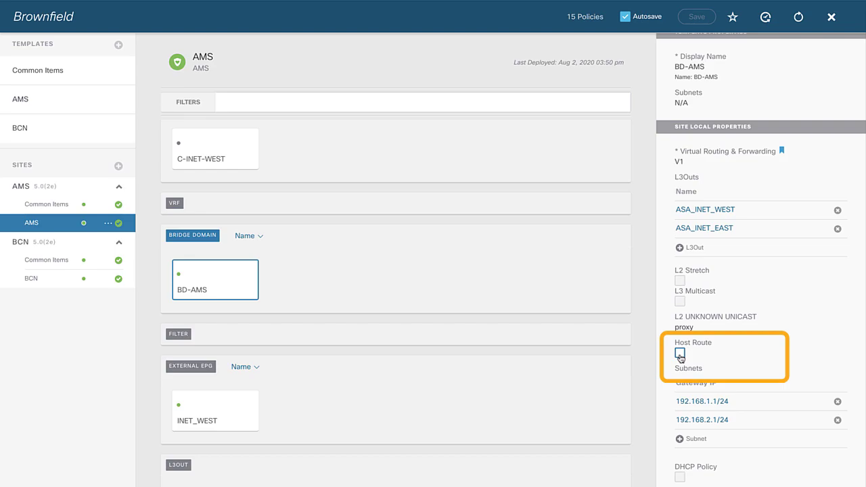
click(680, 353)
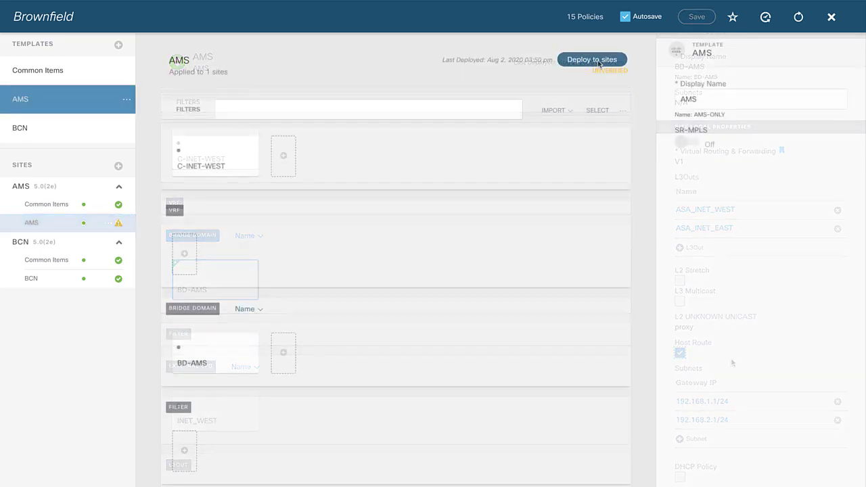
click(597, 60)
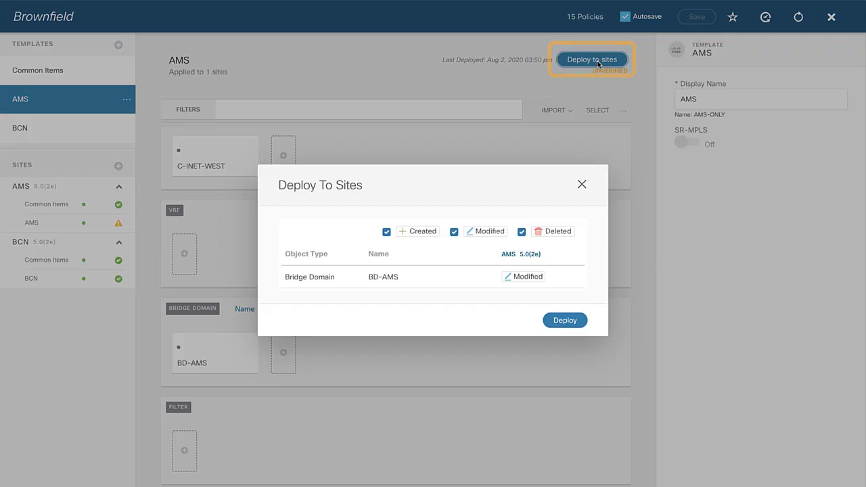
click(563, 320)
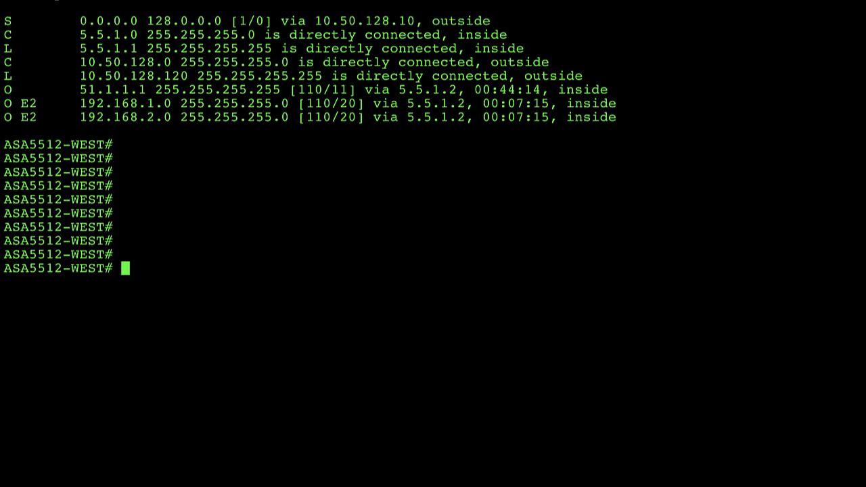
Display the routing table of the ASA5512-WEST firewall with the show route command
text(show route)
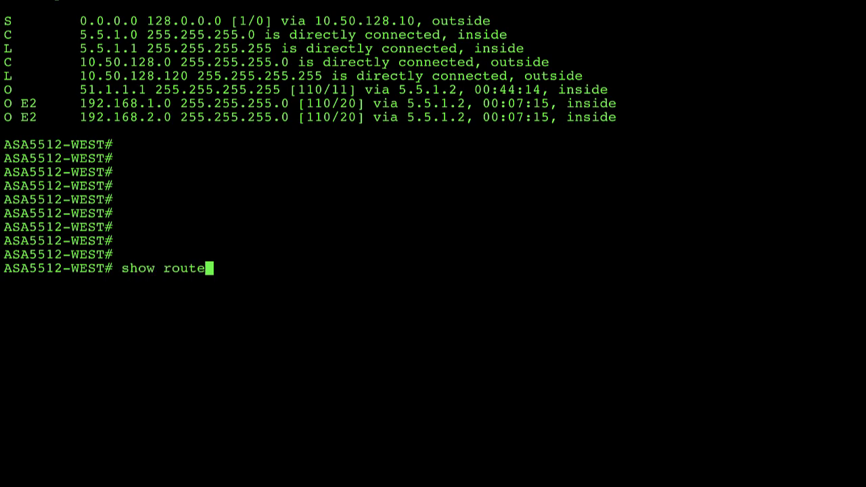
key(Return)
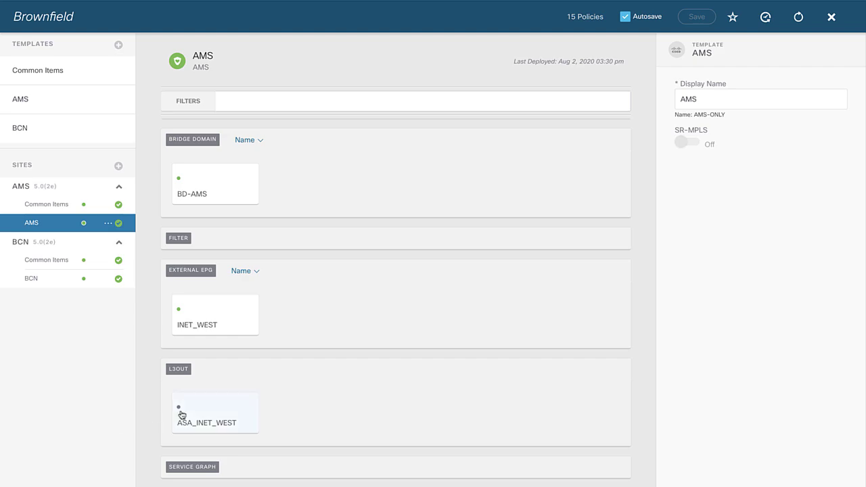
Add L3Out ASA_INET_EAST to the site-local properties of bridge domain BD-AMS at the AMS site
click(214, 185)
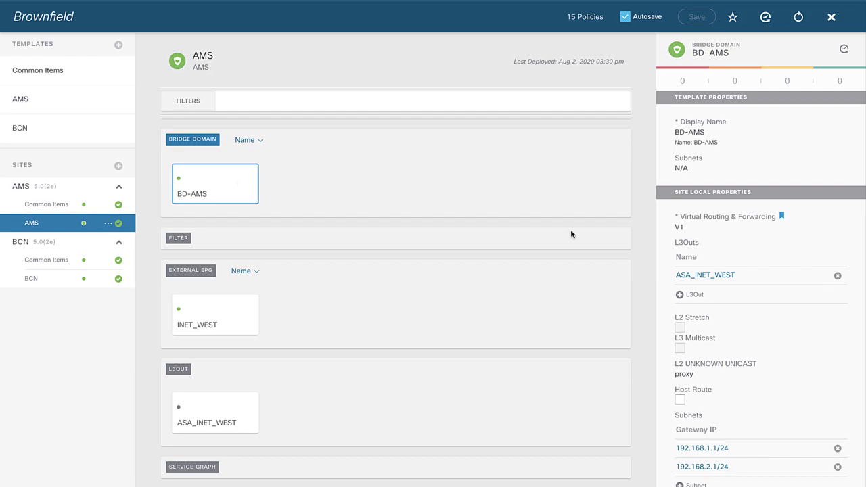
click(697, 295)
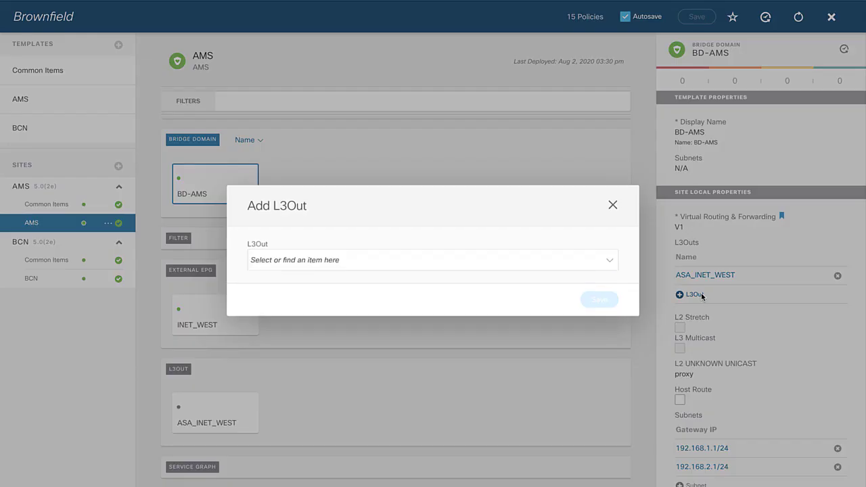
click(466, 264)
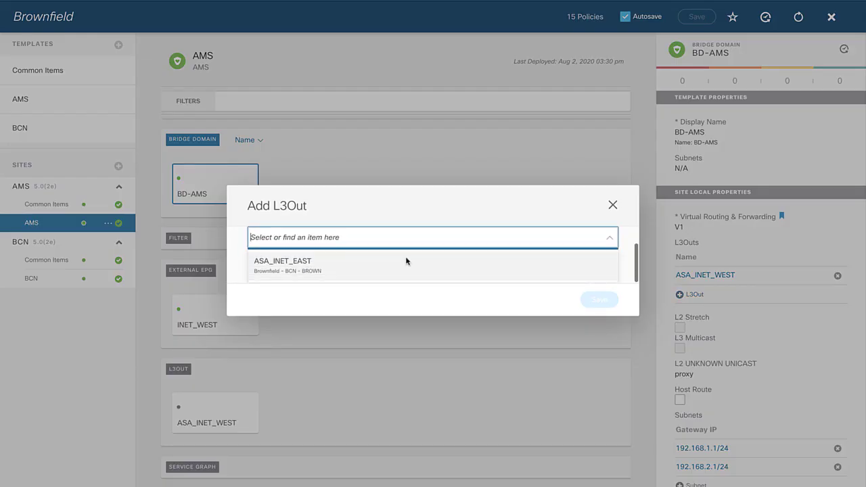
click(324, 263)
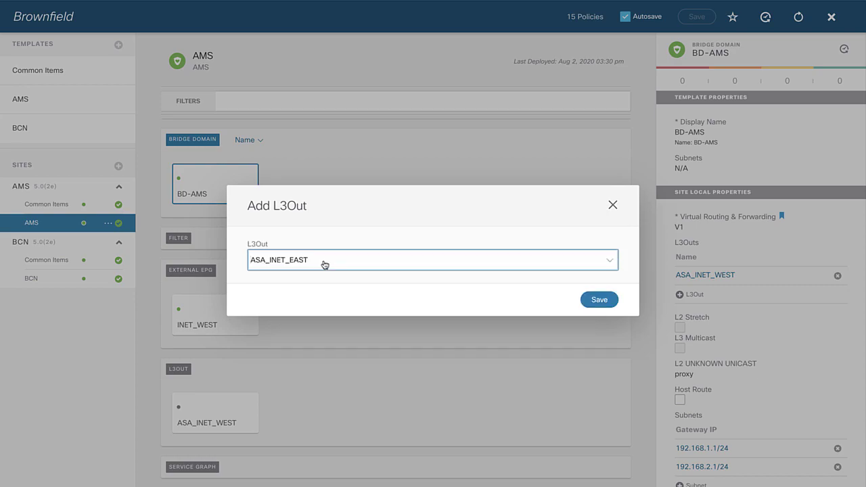
click(602, 301)
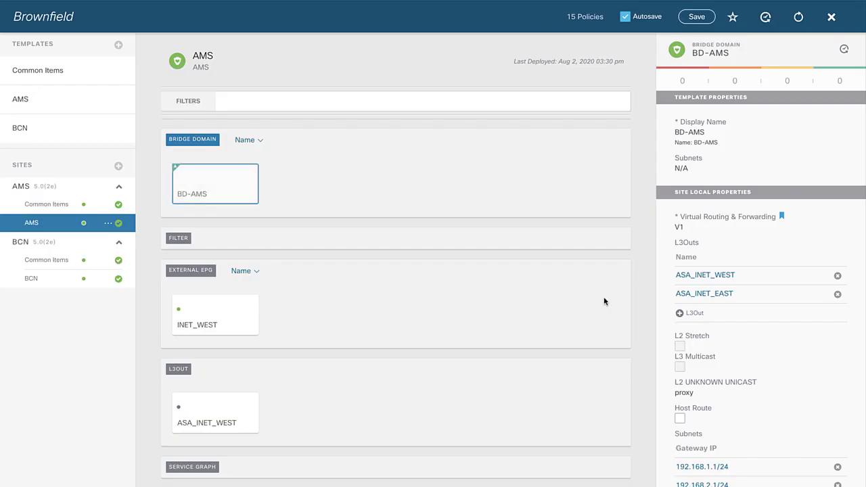
Add L3Out ASA_INET_WEST to bridge domain BD-BCN at the BCN site and save the Brownfield schema
click(45, 279)
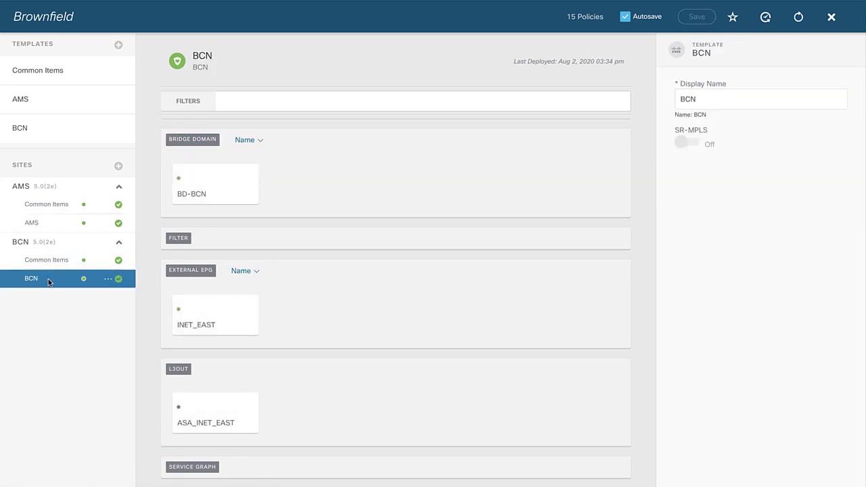
click(222, 178)
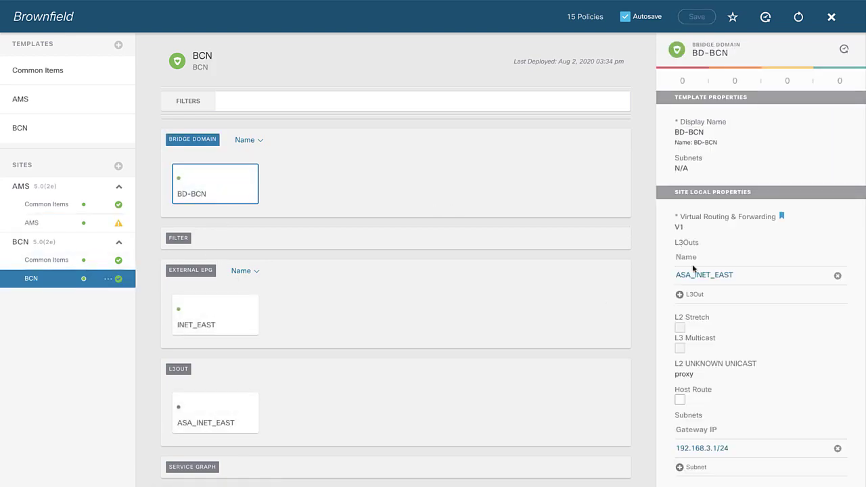
click(696, 295)
click(480, 260)
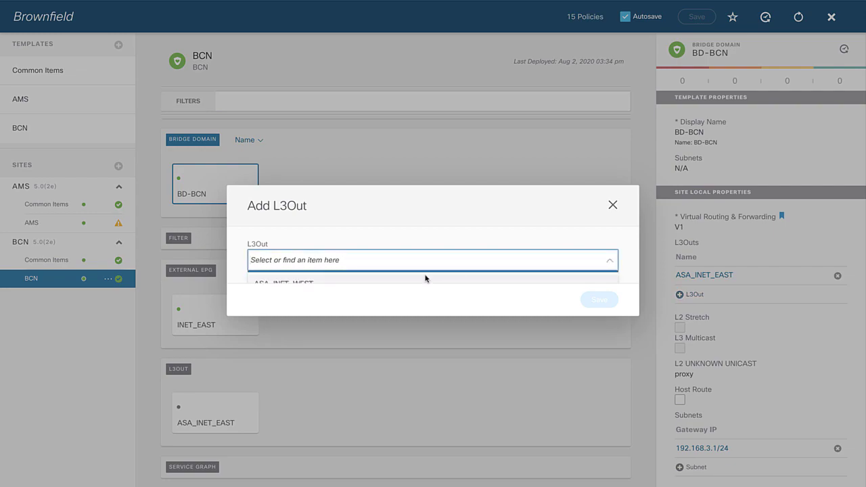
click(415, 283)
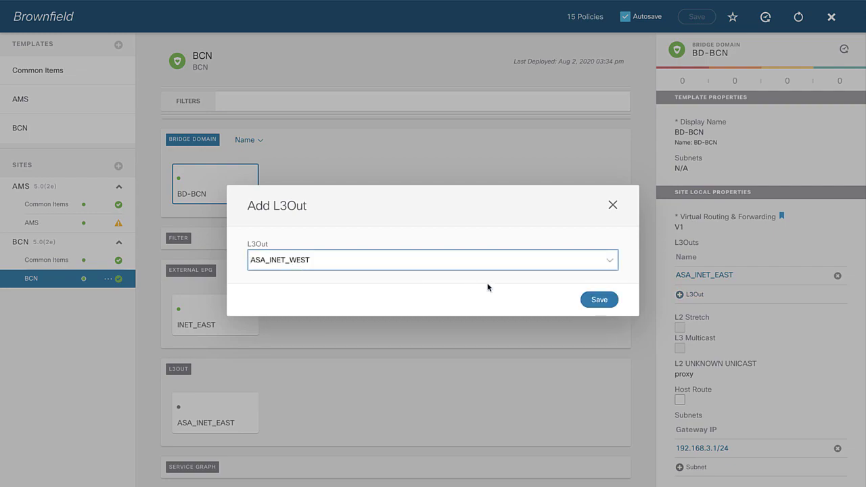
click(606, 302)
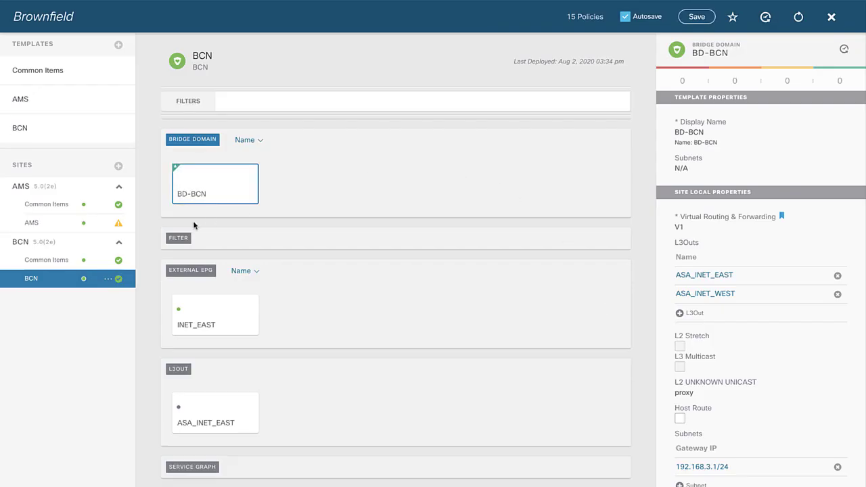
click(679, 16)
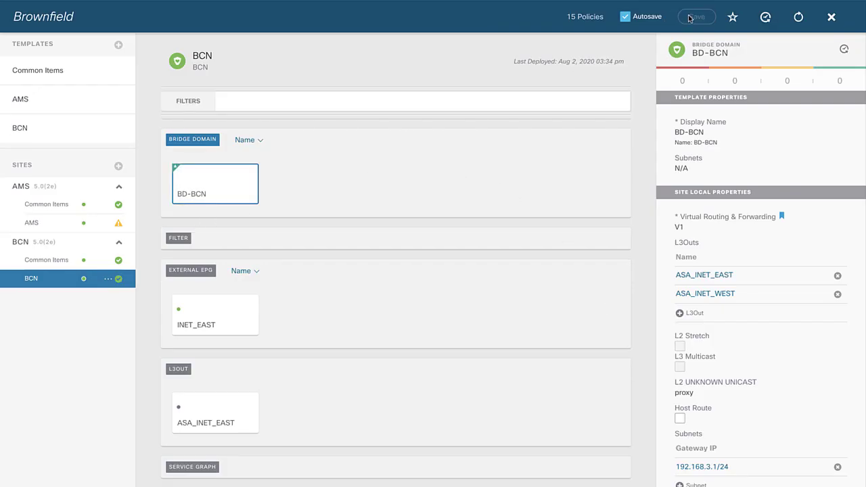
Deploy the AMS template with the modified BD-AMS bridge domain to the AMS site
click(65, 111)
click(611, 52)
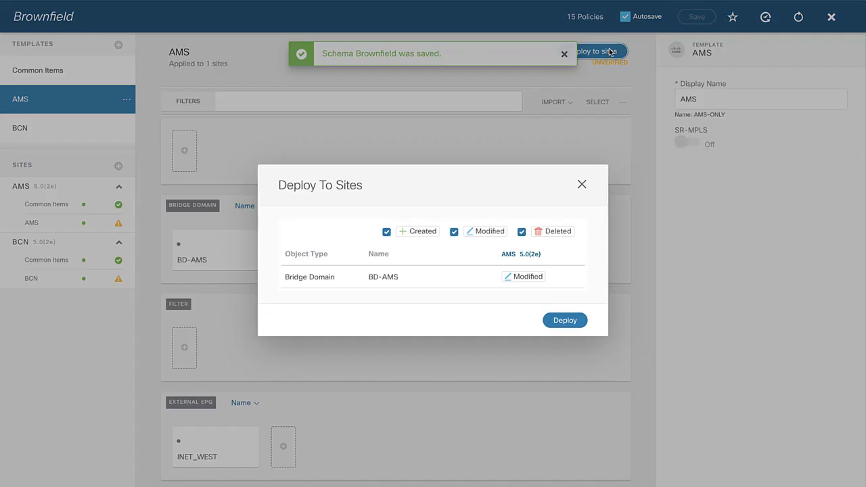
click(568, 318)
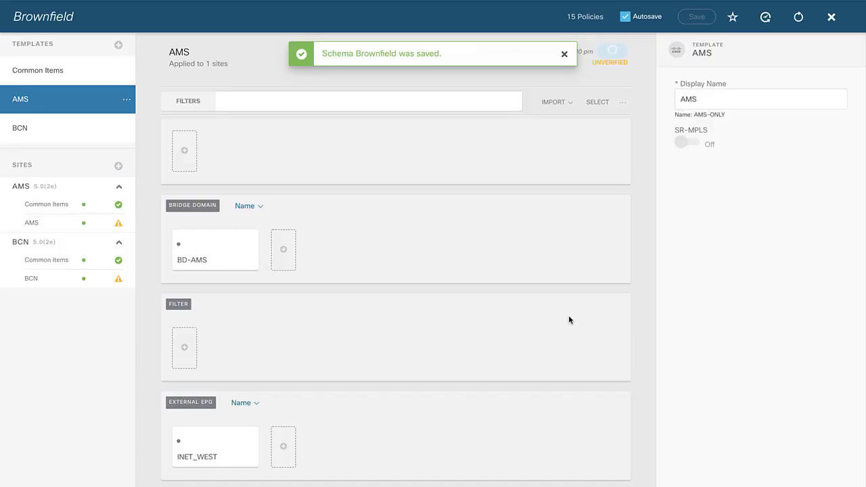
Deploy the BCN template with the modified BD-BCN bridge domain to the BCN site
click(76, 134)
click(602, 51)
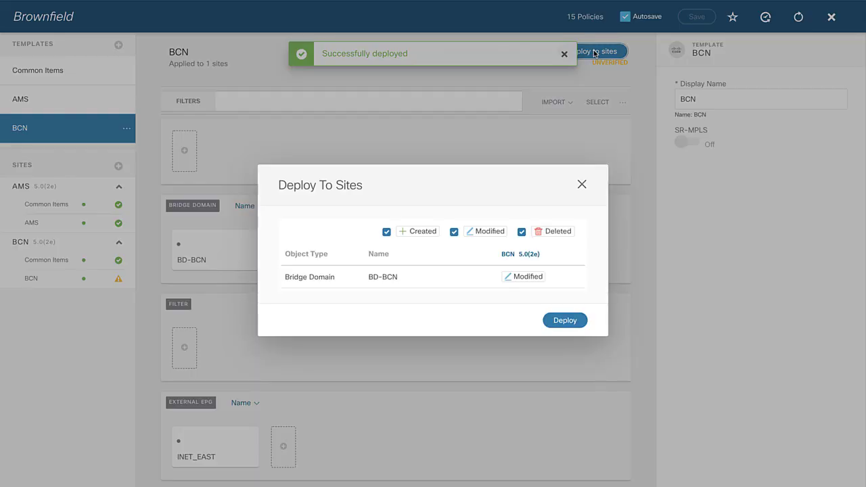
click(567, 319)
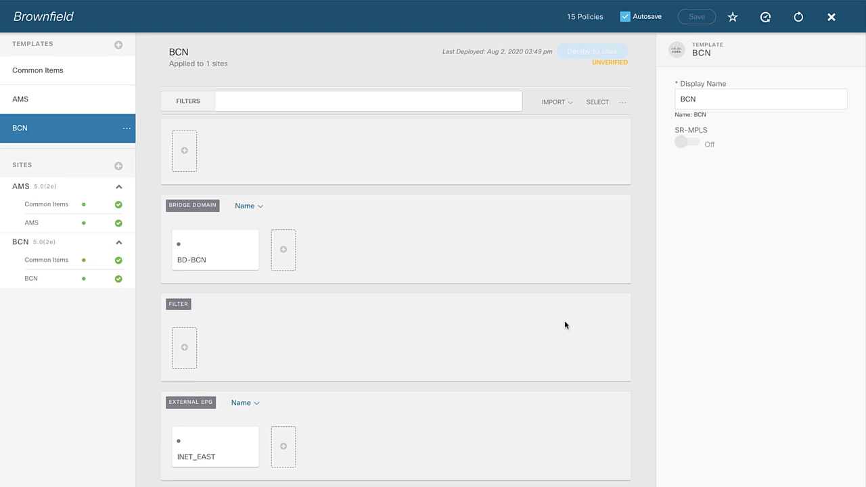
scroll(460, 196, up, 5)
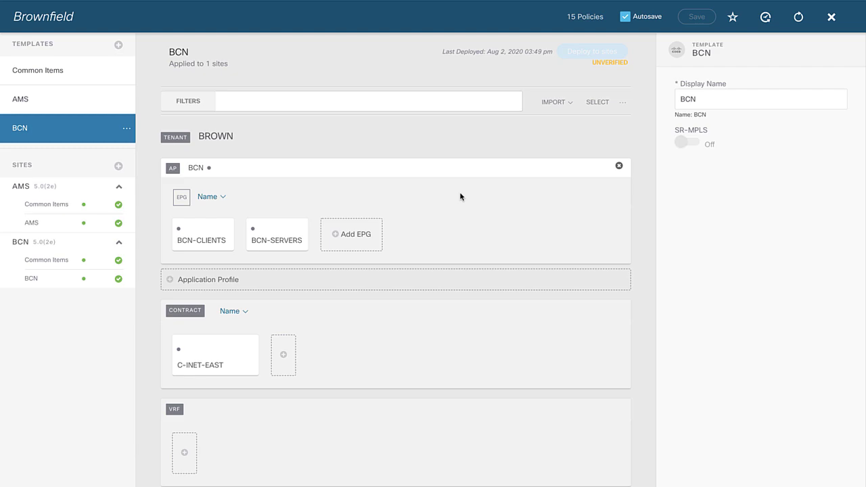
Add contract C-INET-WEST as consumer to the BCN-SERVERS EPG in the BCN template
click(282, 234)
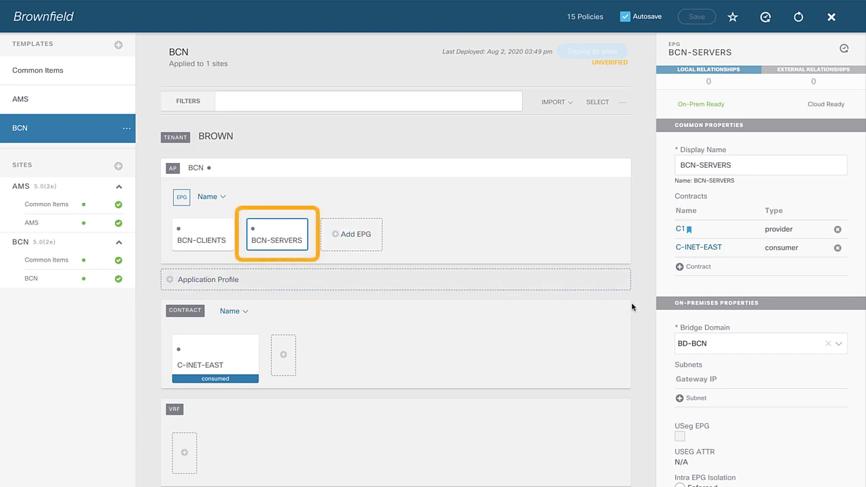
click(697, 266)
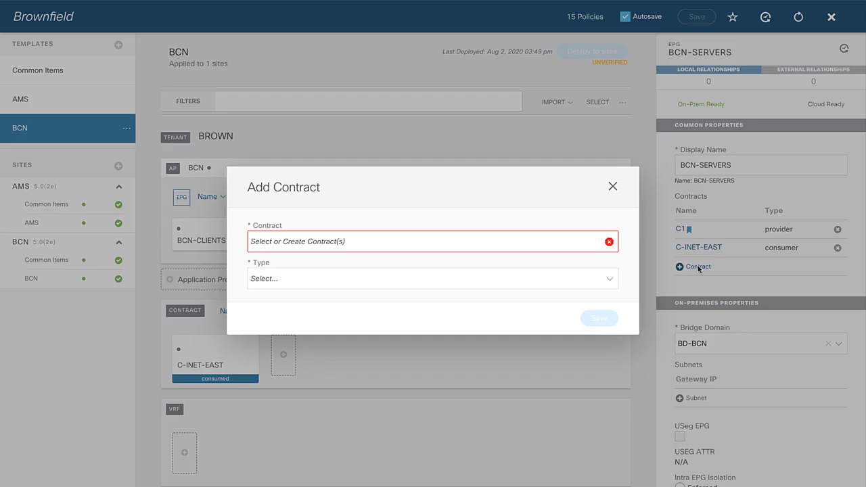
click(572, 249)
click(368, 297)
click(332, 272)
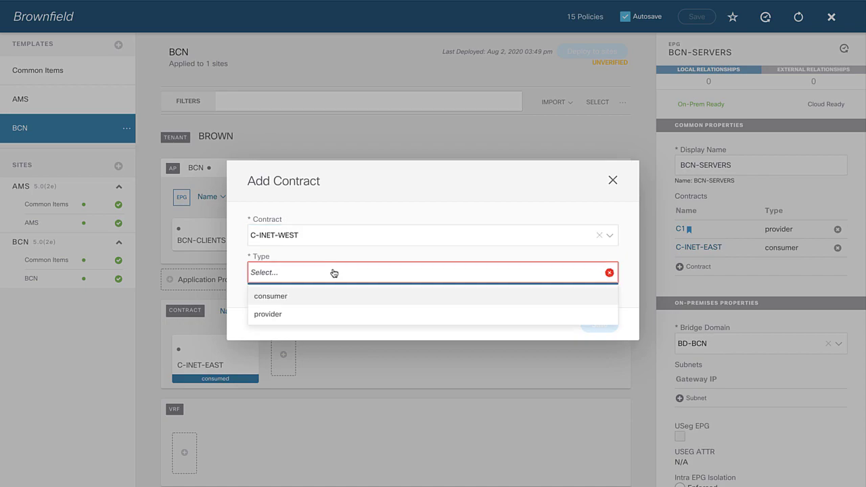
click(322, 300)
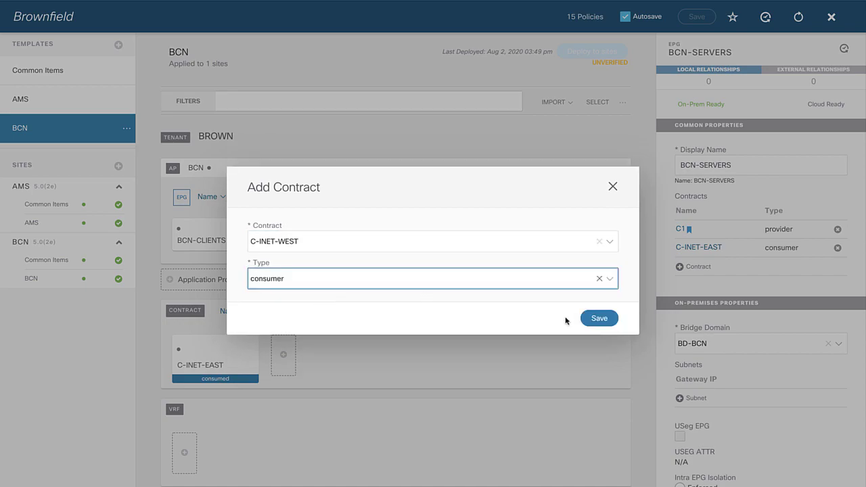
click(599, 319)
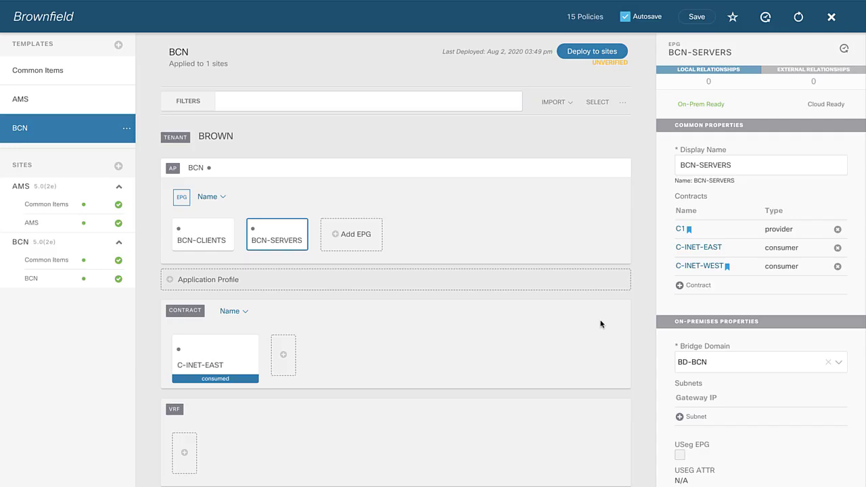
Add contract C-INET-EAST as consumer to the CLIENTS-AMS EPG in the AMS template
click(74, 103)
click(202, 232)
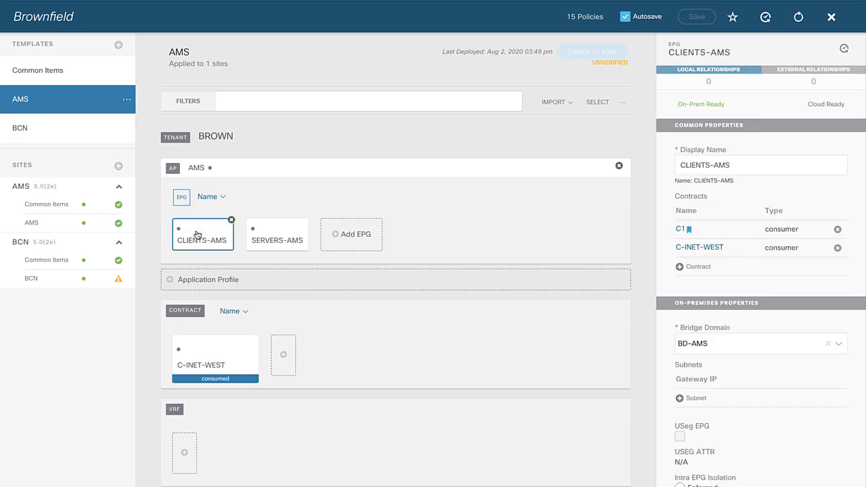
click(698, 266)
click(499, 238)
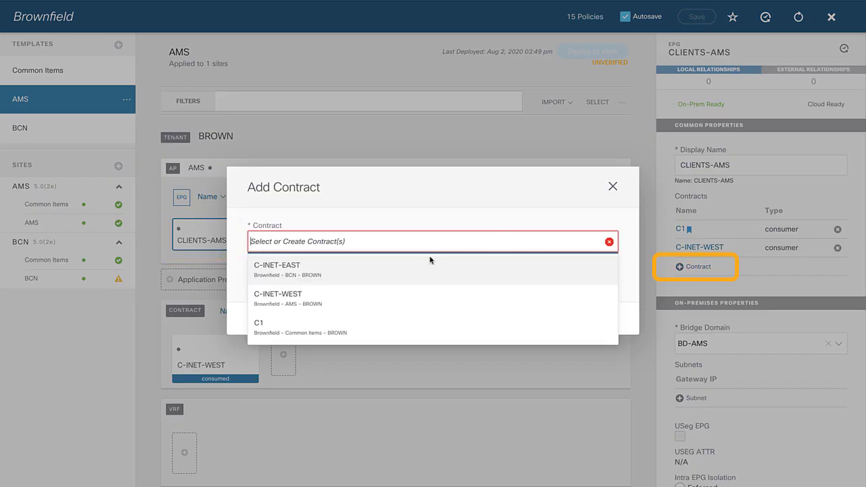
click(378, 274)
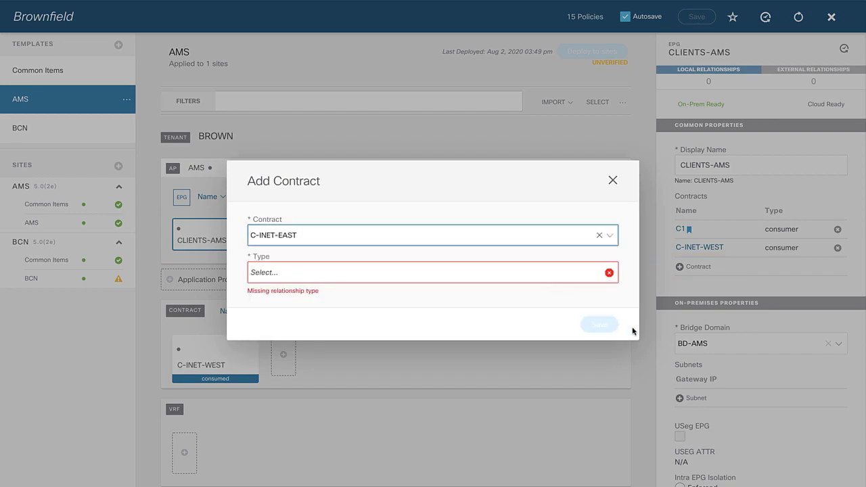
click(426, 274)
click(388, 295)
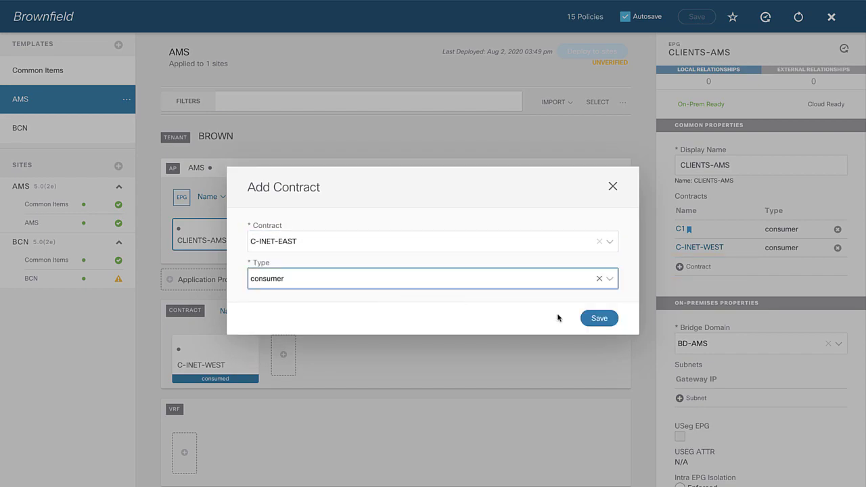
click(599, 318)
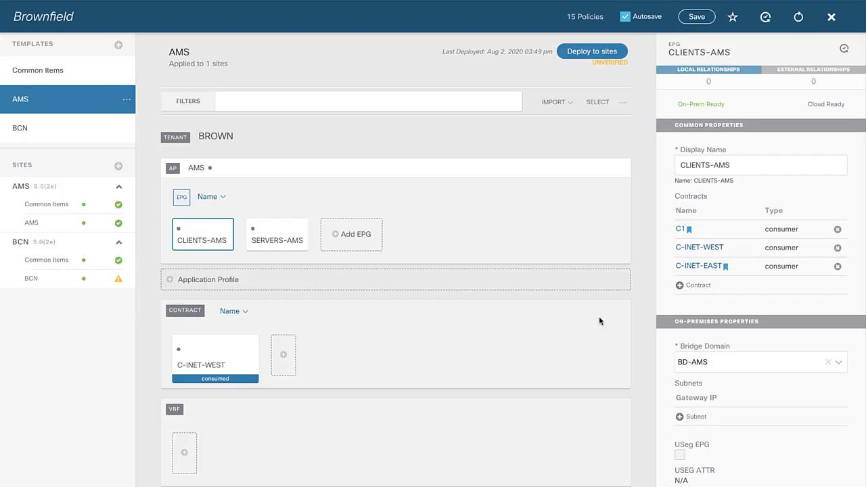
Deploy the AMS template with the modified CLIENTS-AMS EPG and the BCN template with the modified BCN-SERVERS EPG
click(603, 54)
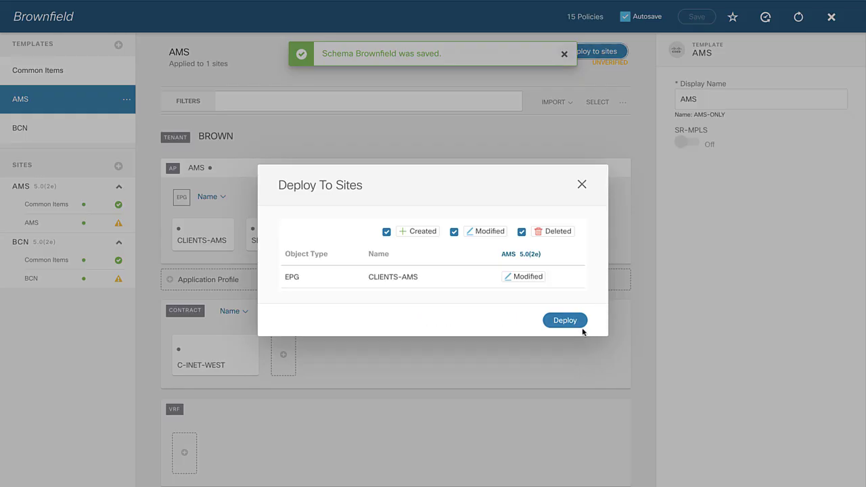
click(565, 321)
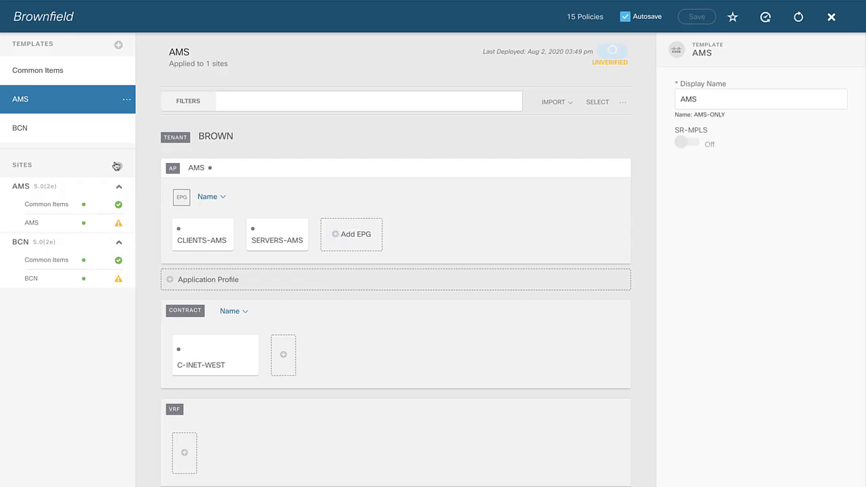
click(63, 134)
click(601, 53)
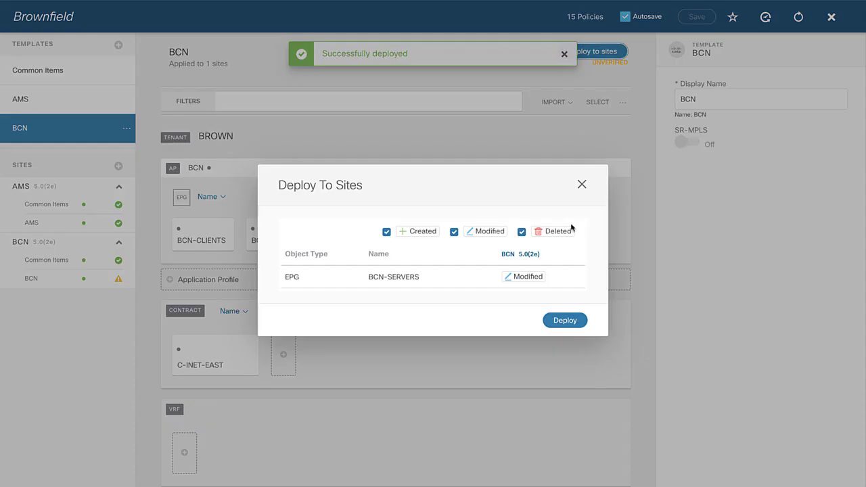
click(564, 320)
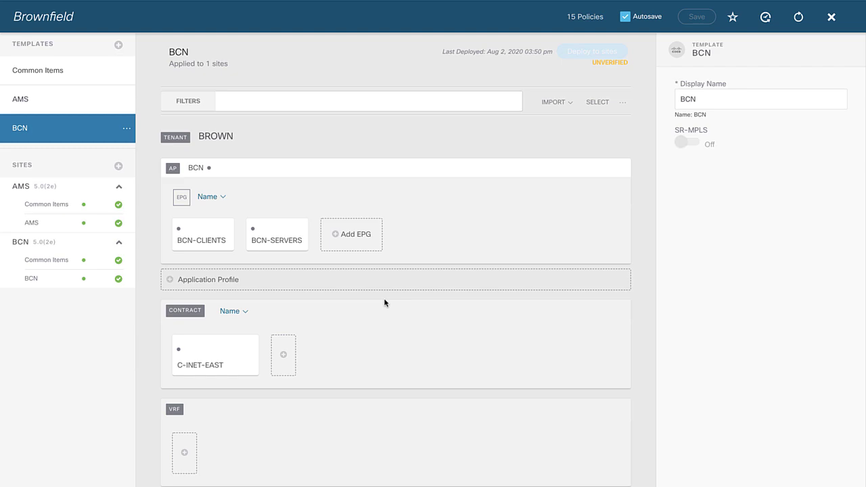
Close the Brownfield schema and open the Fabric Connectivity Infra configuration
click(831, 18)
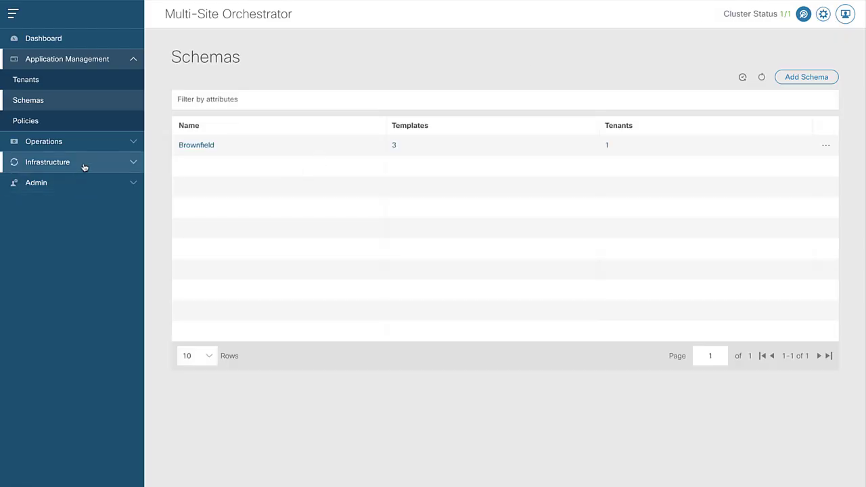
click(86, 163)
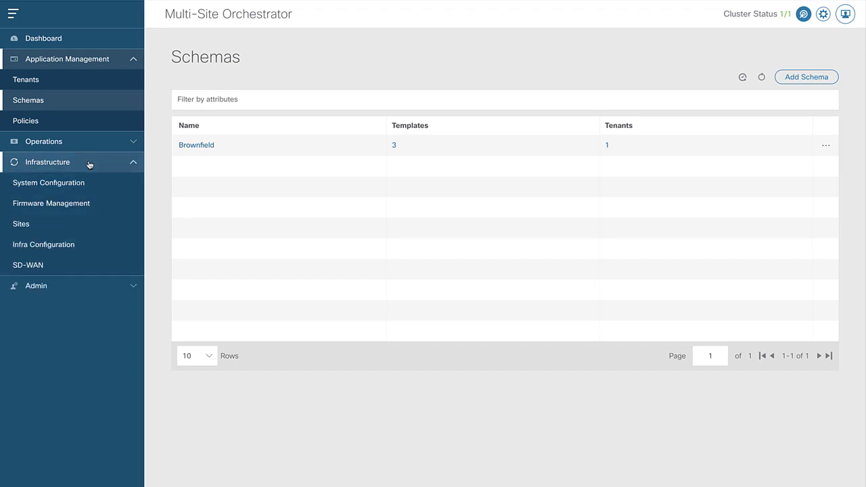
click(60, 246)
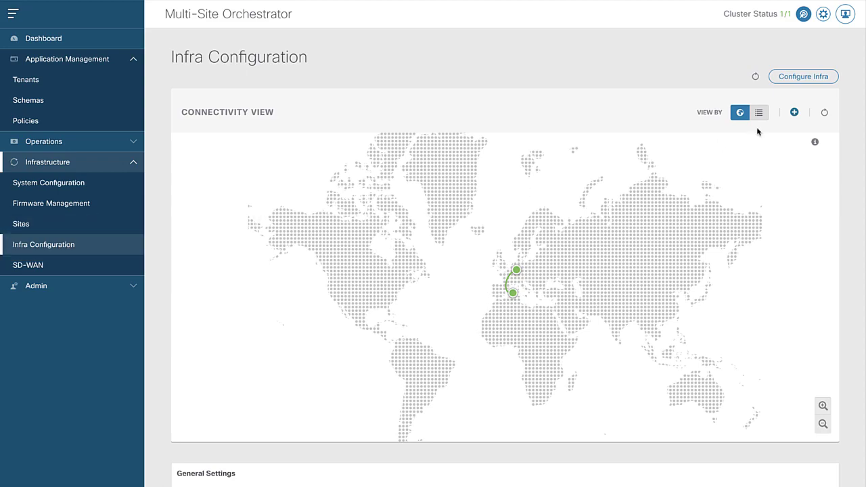
click(796, 79)
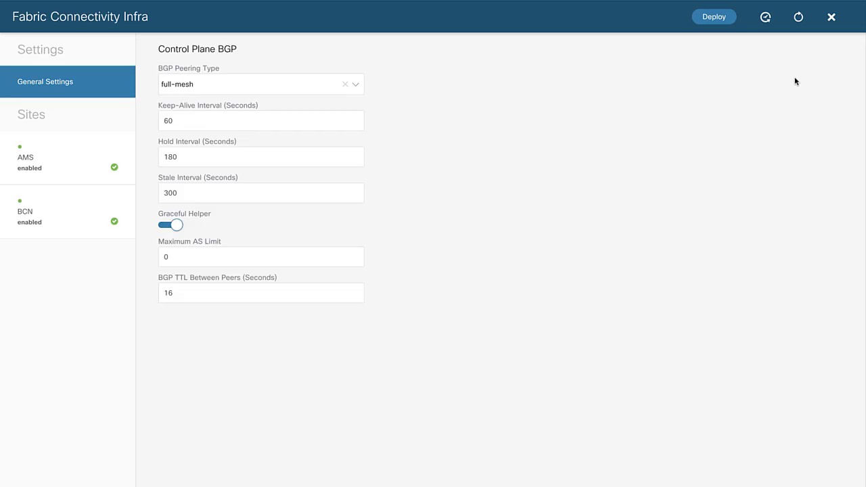
Add external TEP pool 192.168.101.0/24 to pod-1 of the AMS site
click(67, 154)
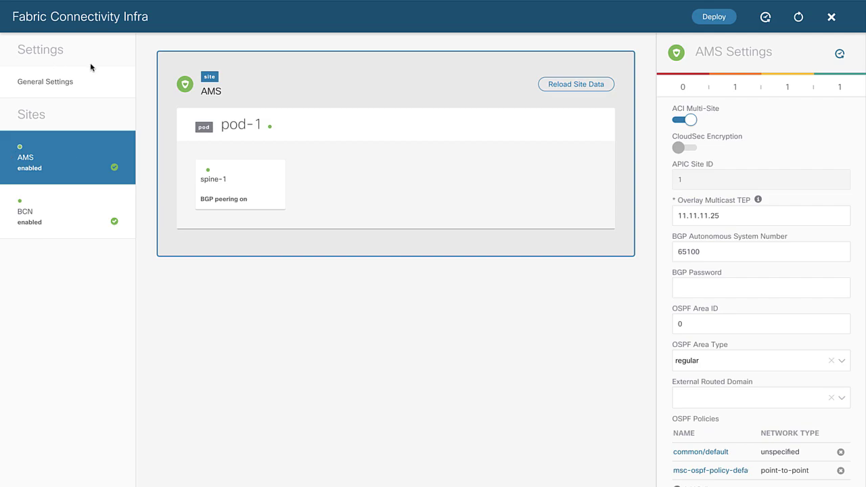
click(433, 121)
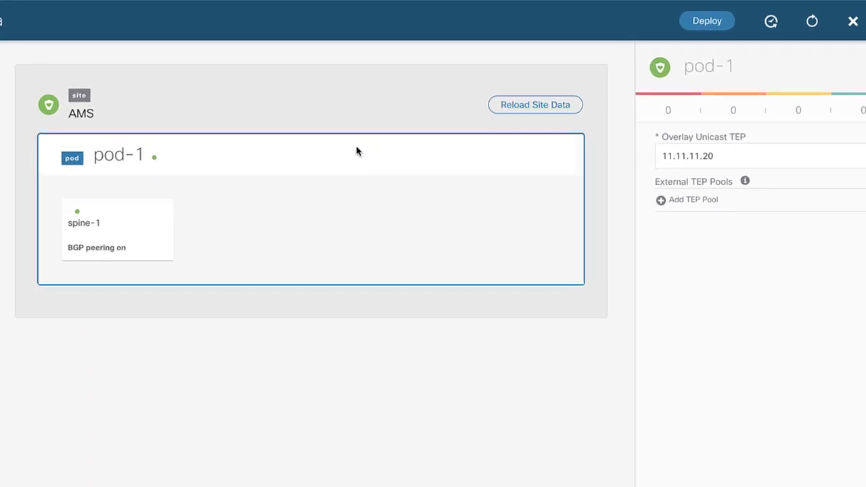
click(692, 203)
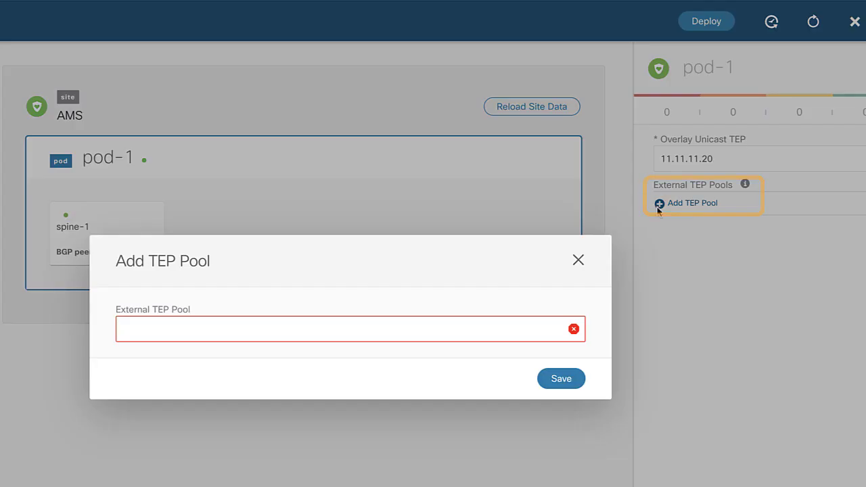
click(402, 326)
text(192.168.101.0/24)
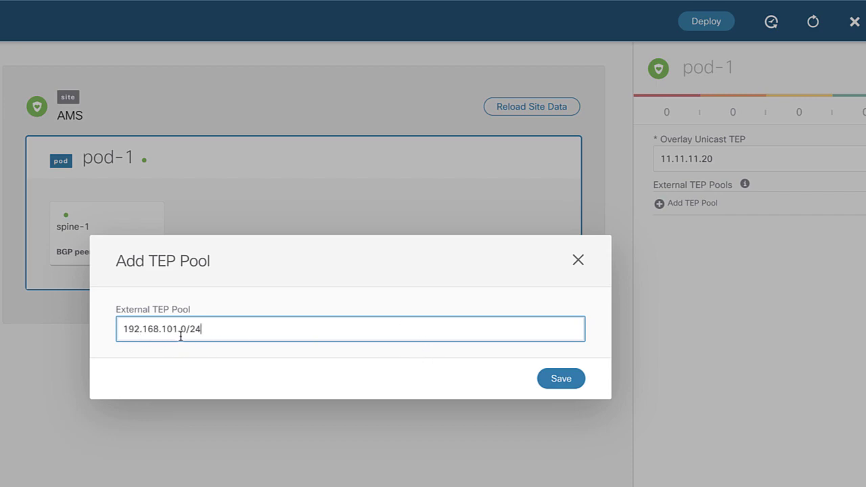
click(572, 378)
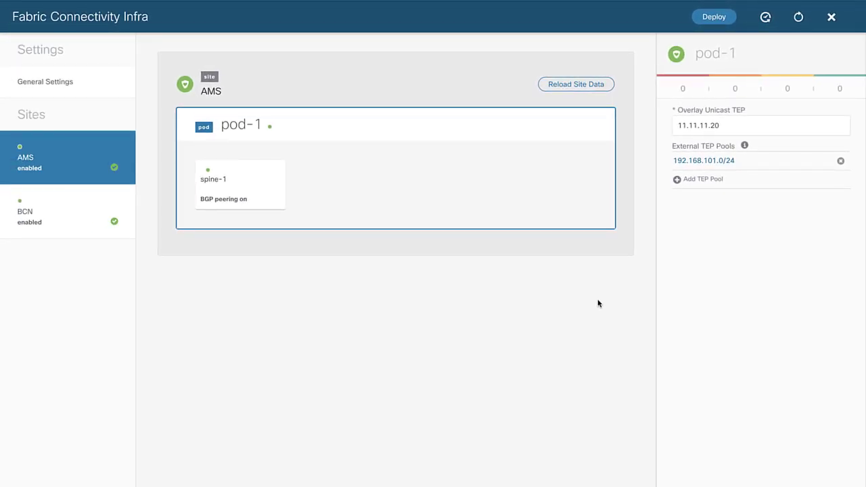
Add external TEP pool 192.168.103.0/24 to pod-1 of the BCN site and deploy the infra configuration
click(74, 224)
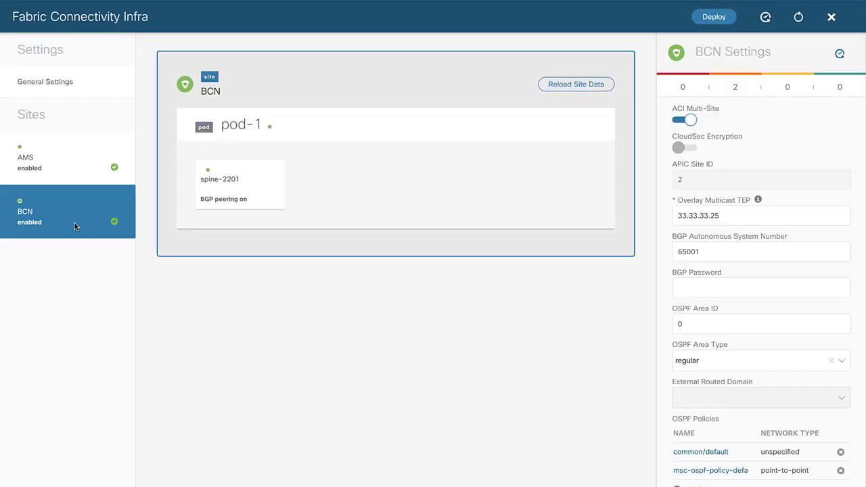
click(455, 181)
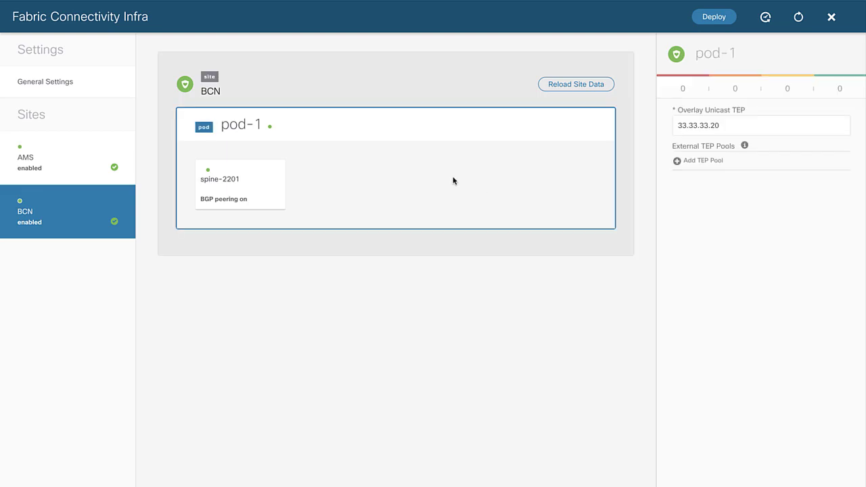
click(709, 165)
text(192.168.103.0/24)
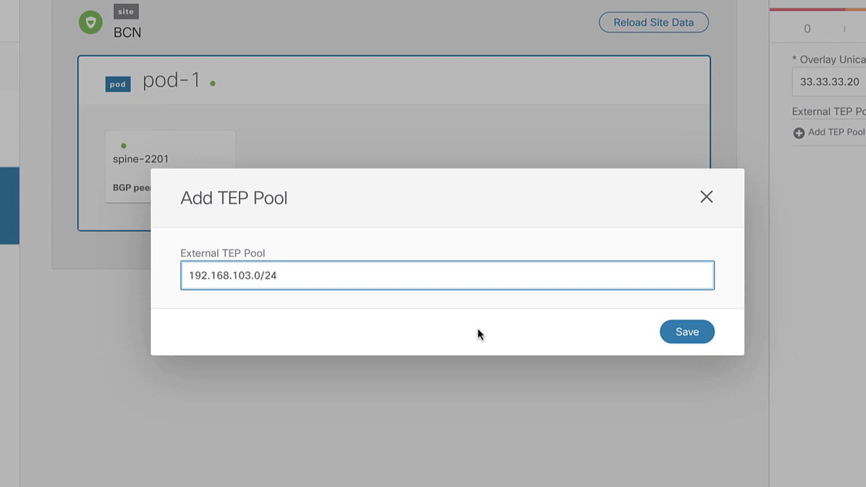
click(687, 333)
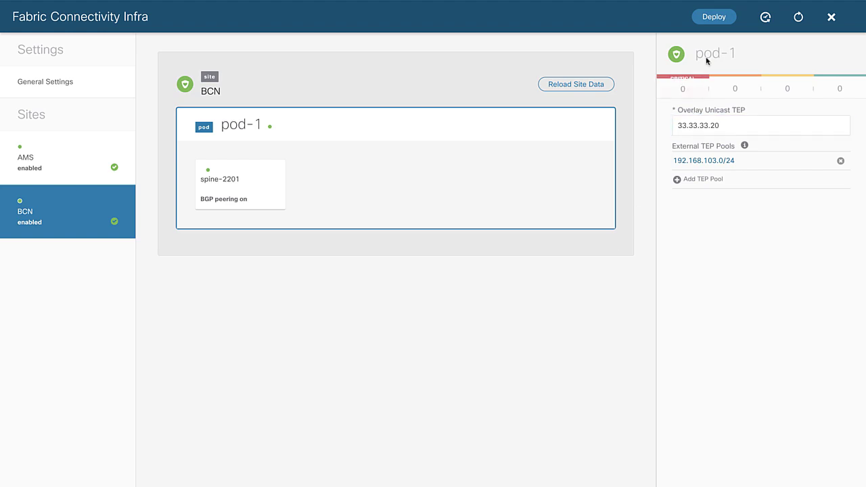
click(711, 25)
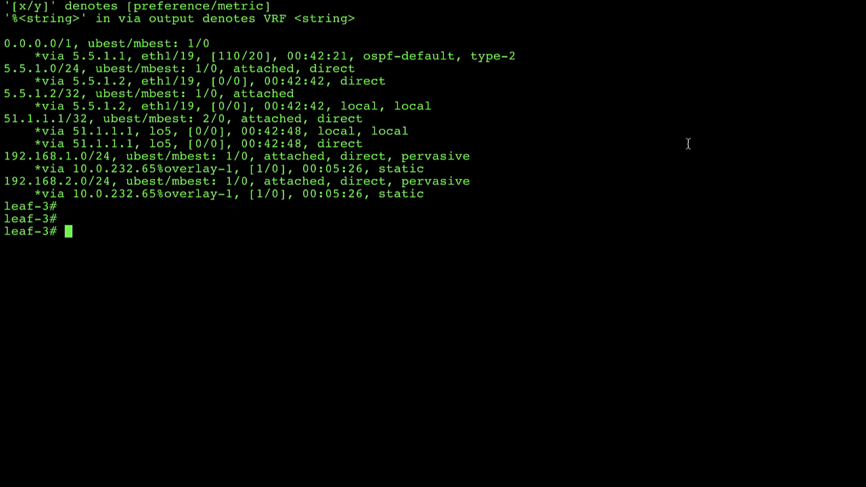
Switch to the leaf-3 terminal and show the IP routing table of VRF BROWN:V1
text(show ip route vrf BROWN:V1)
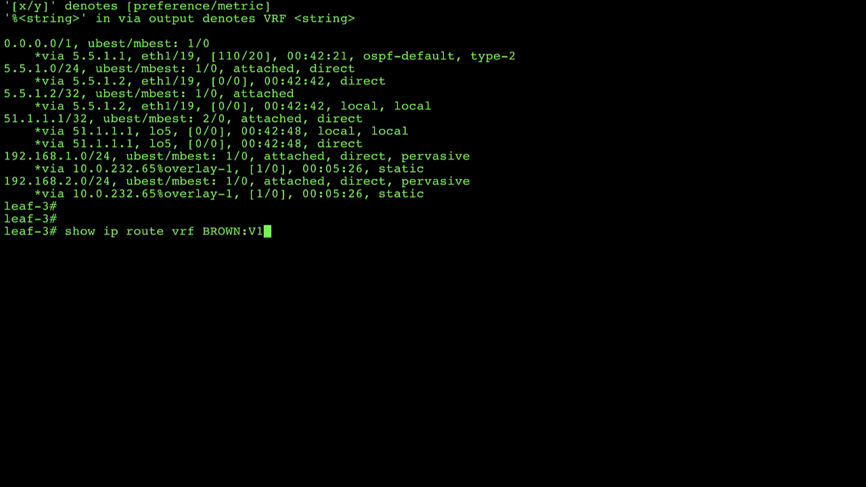
key(Return)
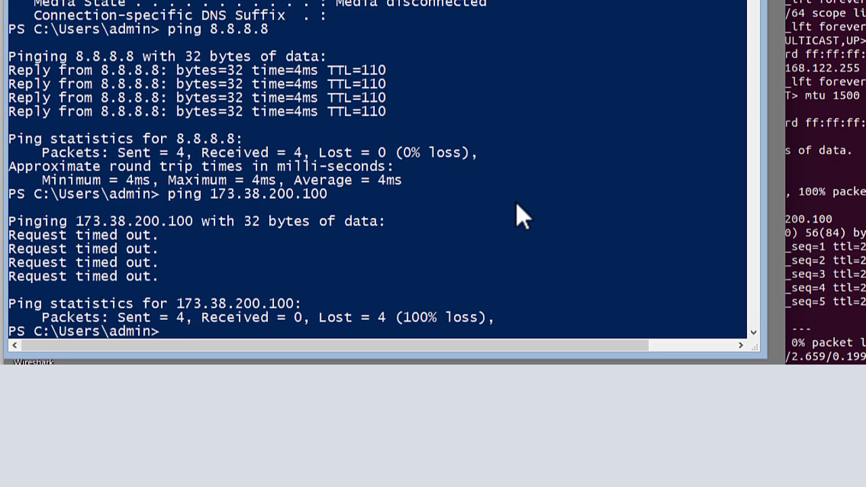
Ping 173.38.200.100 from the Windows PowerShell client and 8.8.8.8 from the UBU-SITE2 Linux terminal
key(Up)
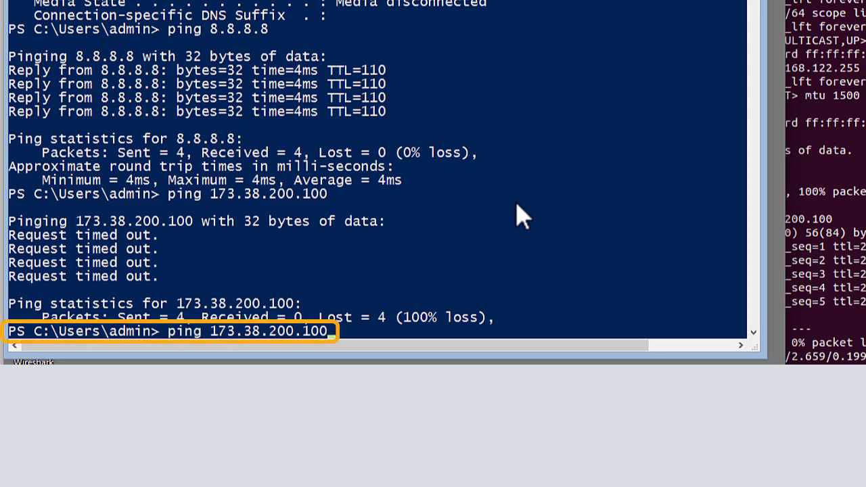
key(Return)
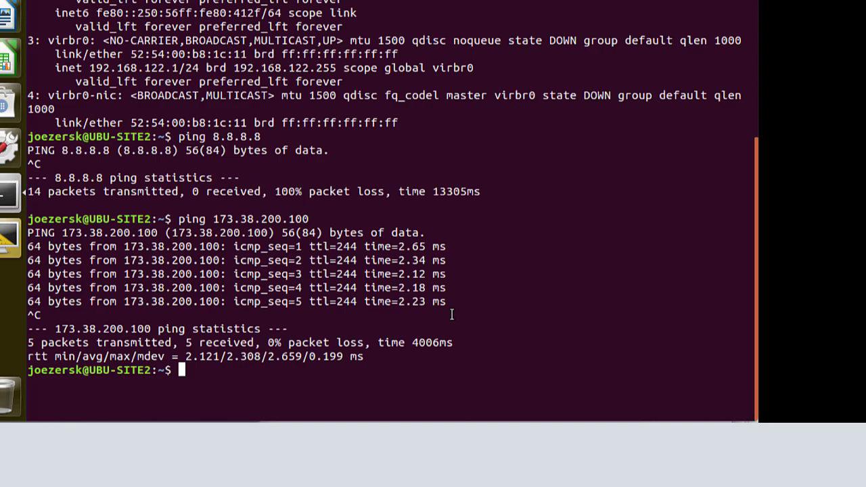
key(Up)
key(Up)
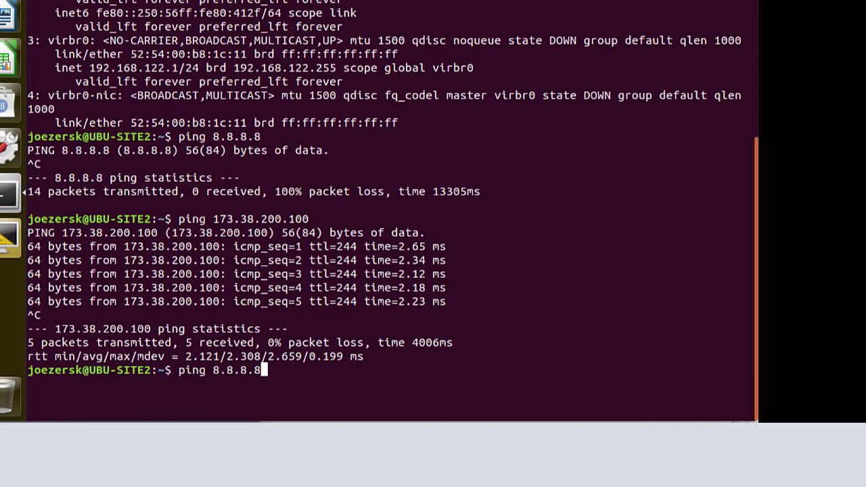
key(Return)
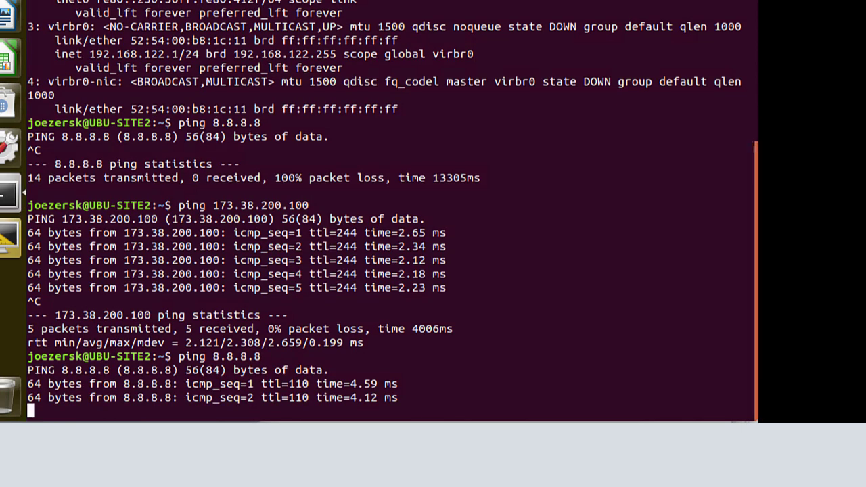